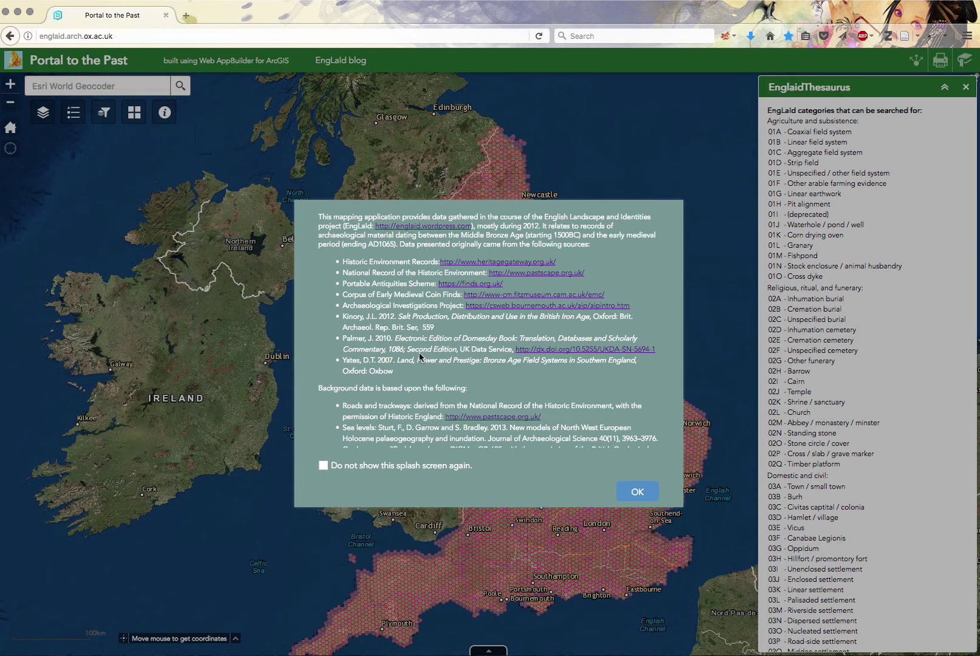
Read through the data sources and background notes on the splash screen and dismiss it.
scroll(418, 356, "down", 4)
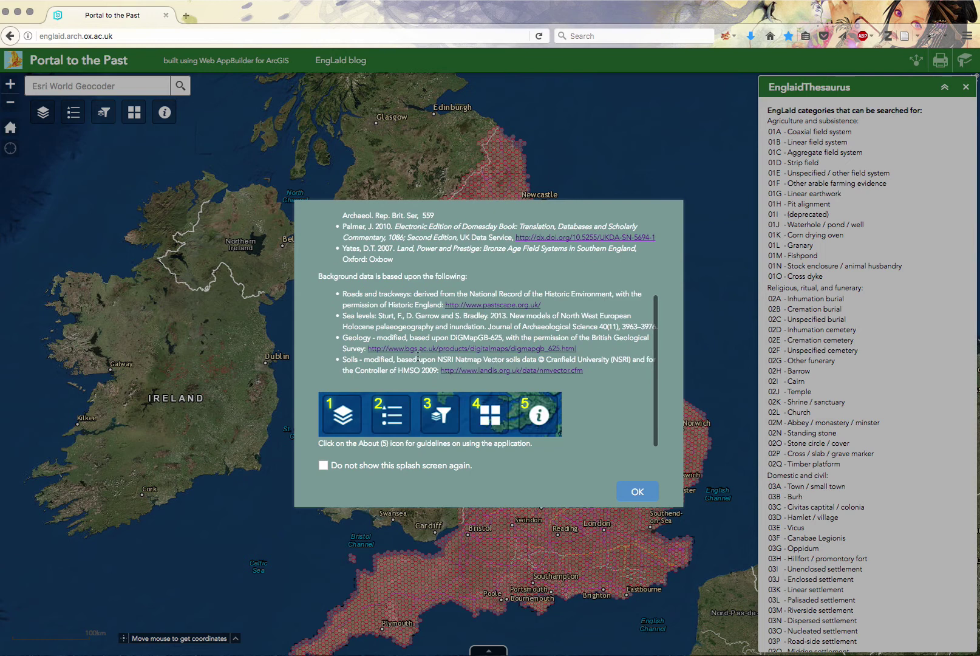
scroll(419, 319, "up", 4)
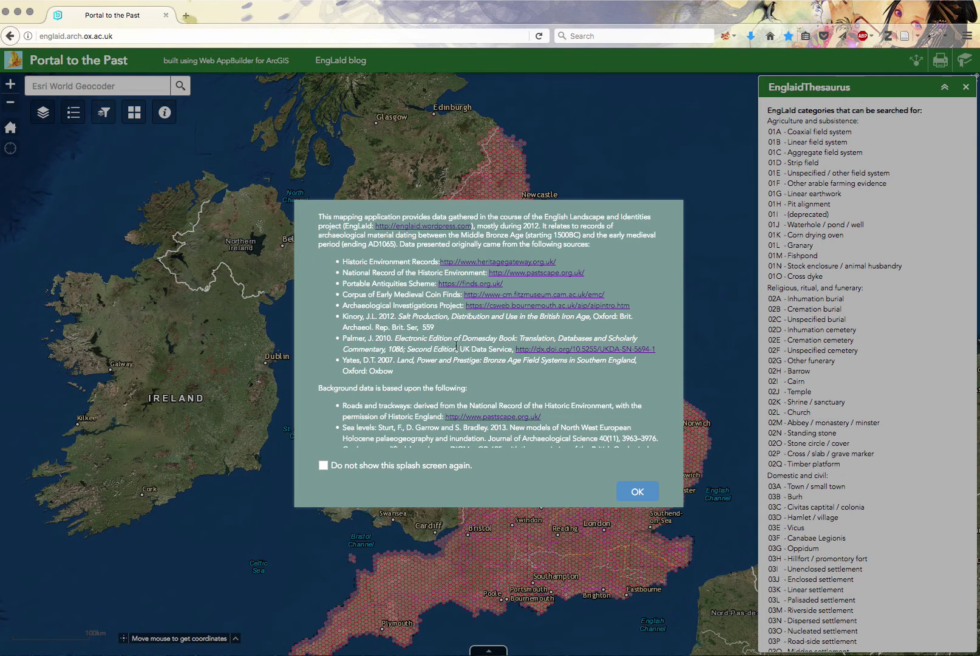
scroll(457, 346, "down", 5)
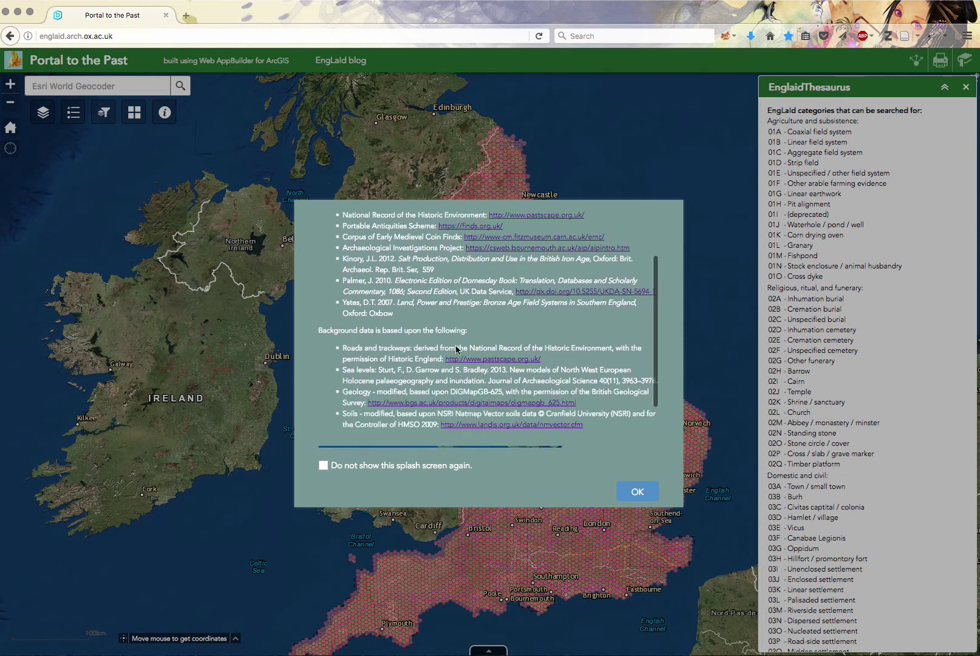
scroll(510, 456, "up", 5)
left_click(637, 493)
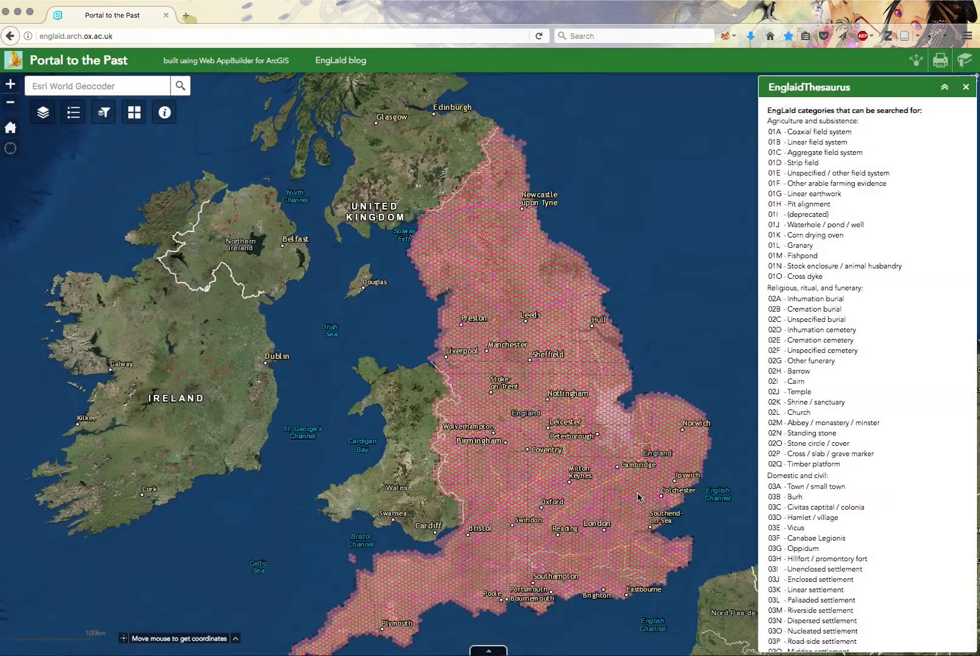
Look through the EngLaid thesaurus categories from agriculture and subsistence down to the find types.
left_click_drag(546, 354, 519, 309)
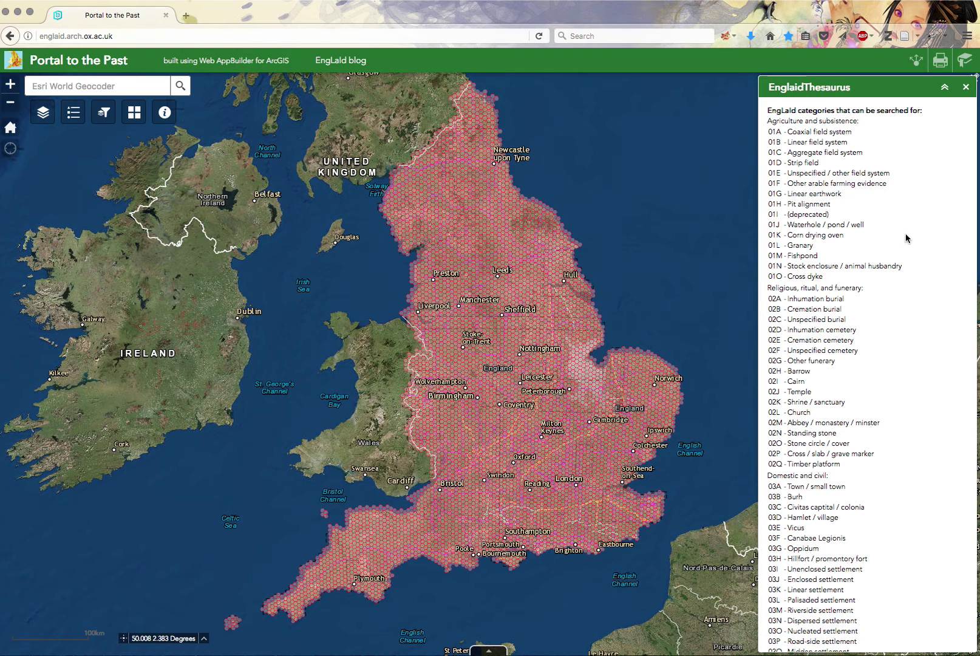
scroll(873, 288, "down", 12)
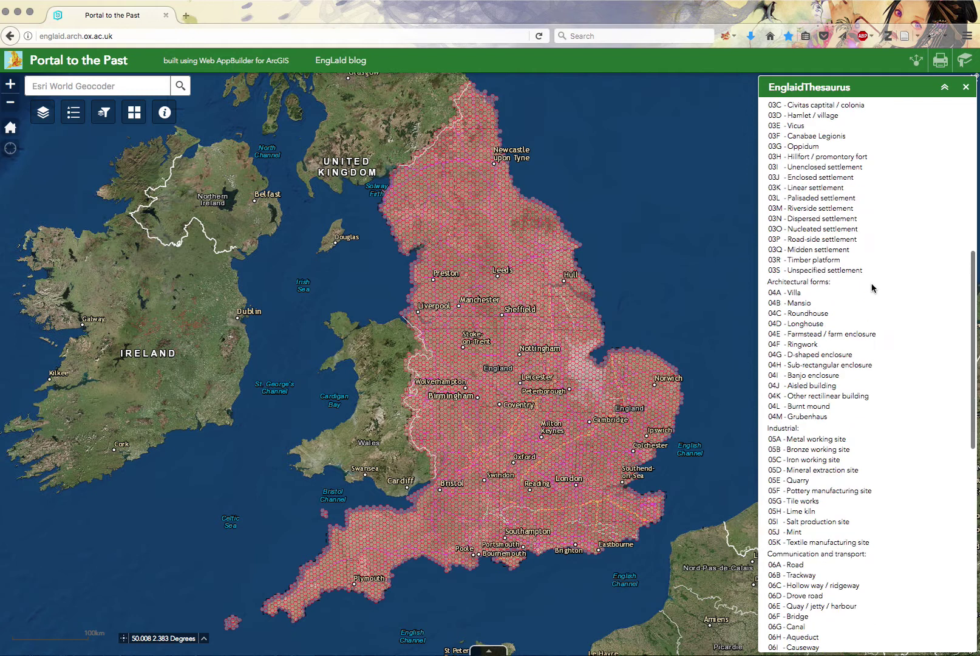
scroll(873, 289, "down", 6)
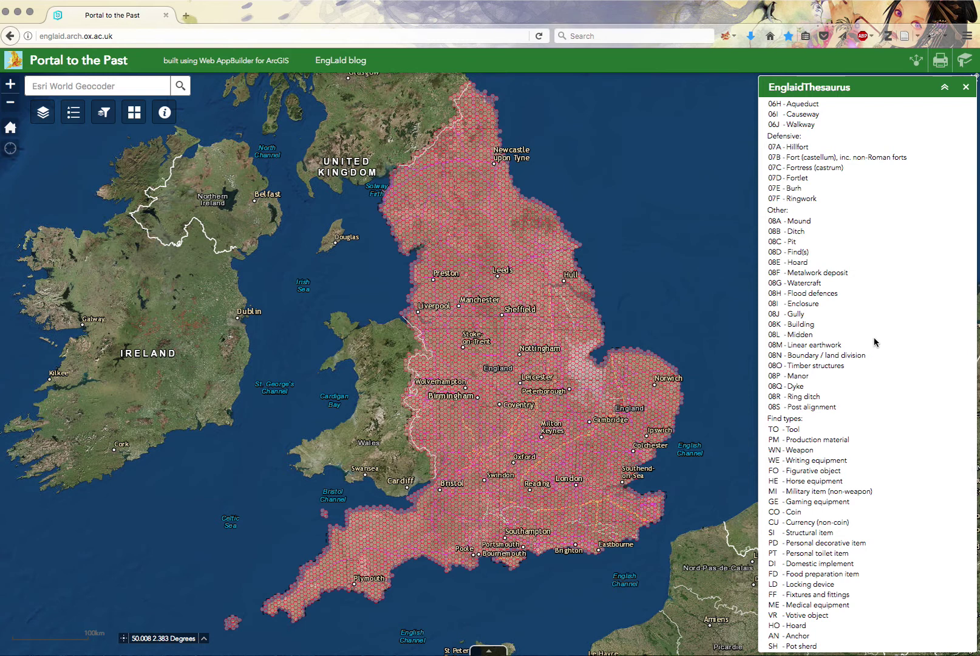
scroll(874, 356, "up", 18)
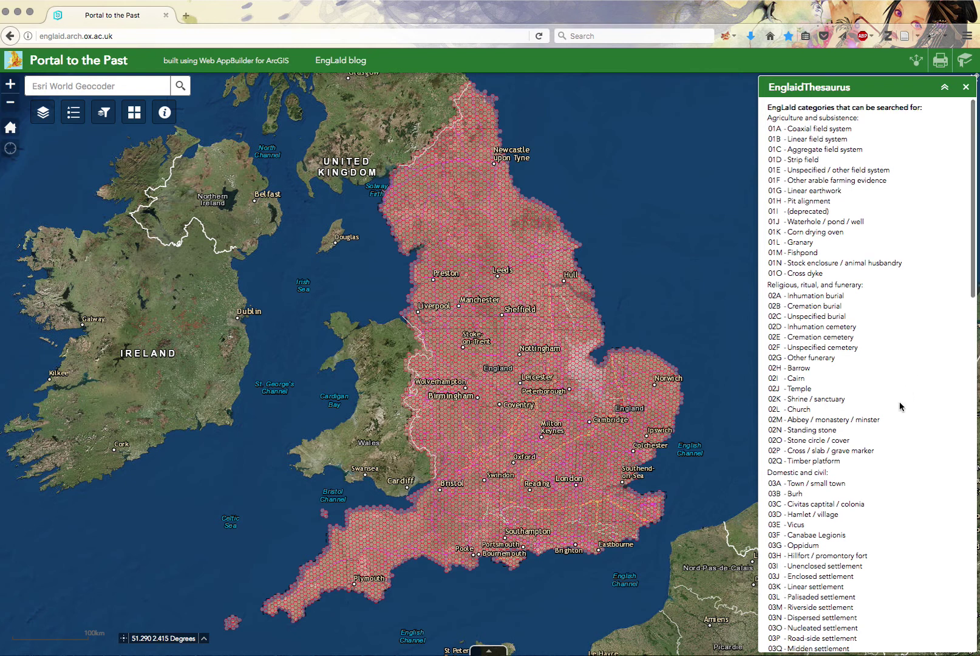
Copy the code 04A for Villa from the architectural forms in the EngLaid thesaurus.
scroll(902, 404, "down", 5)
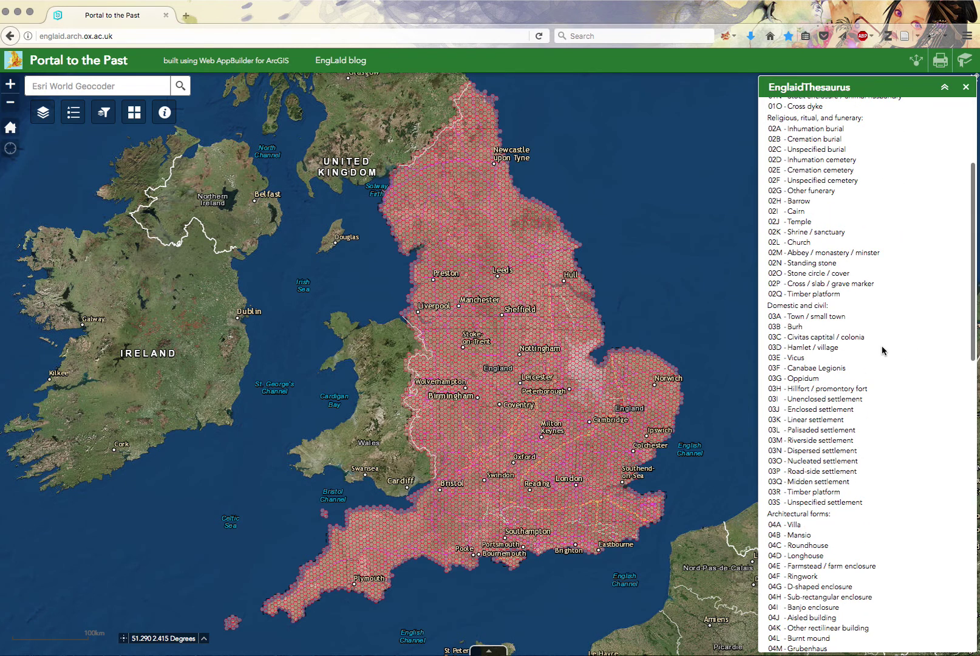
scroll(901, 350, "down", 4)
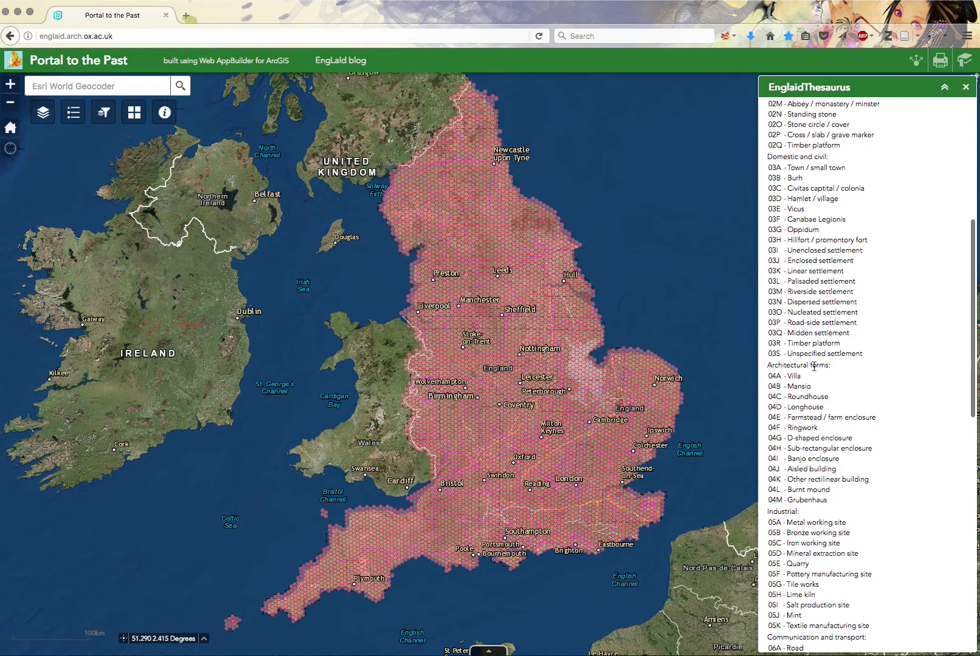
scroll(781, 378, "down", 1)
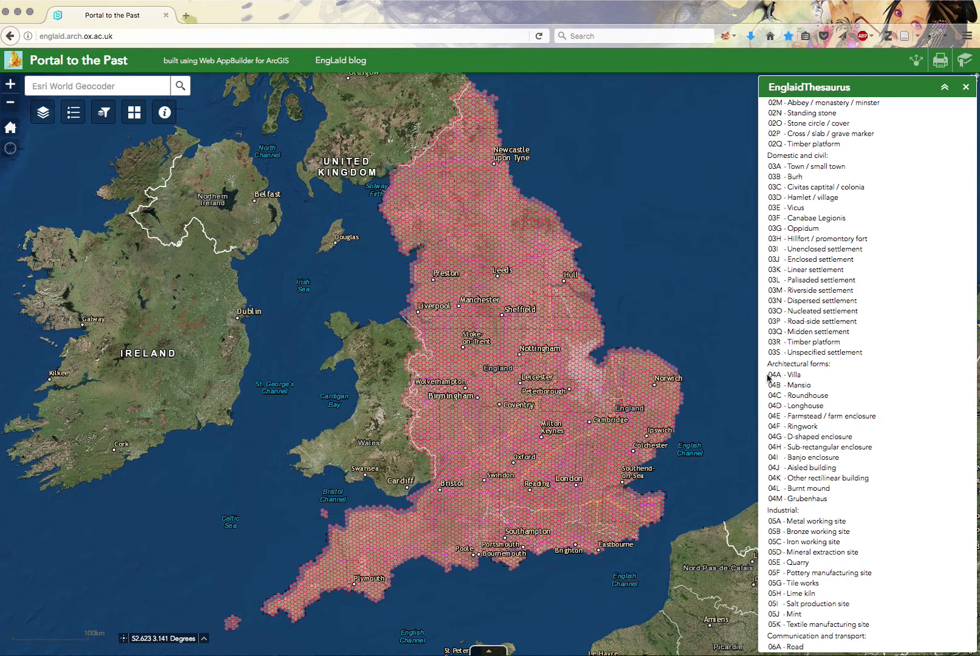
left_click_drag(778, 374, 782, 375)
right_click(783, 375)
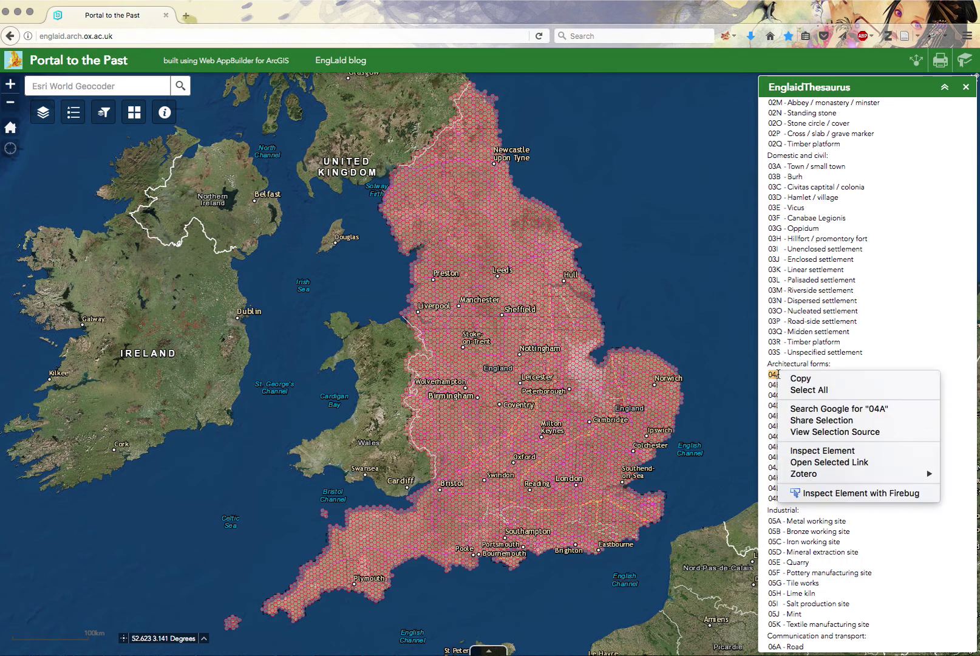
left_click(808, 379)
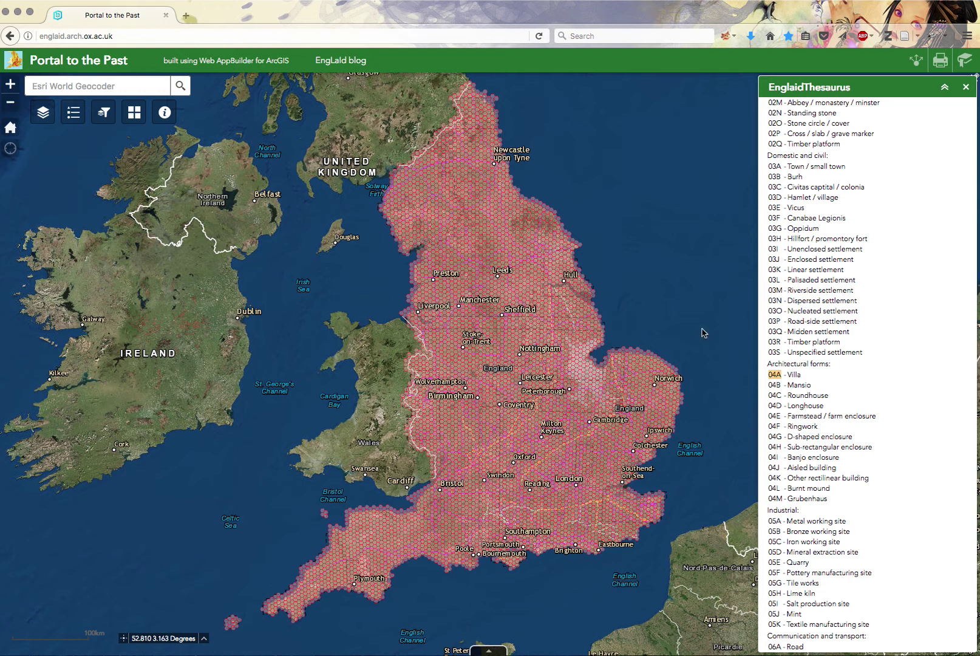
Filter the Roman group to records that contain 04A and apply the filter to the map.
left_click(105, 114)
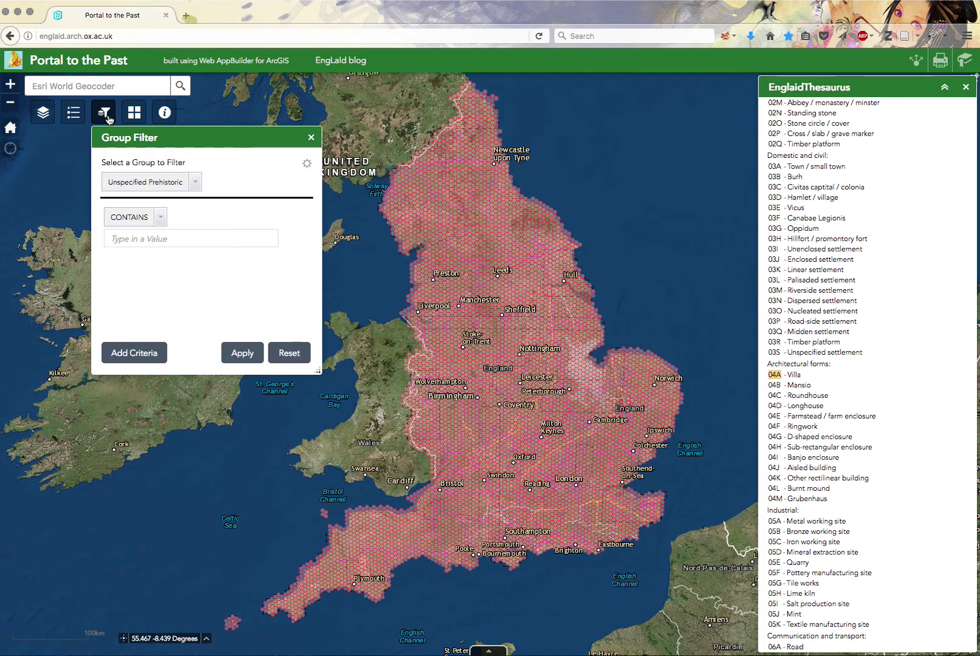
left_click(193, 183)
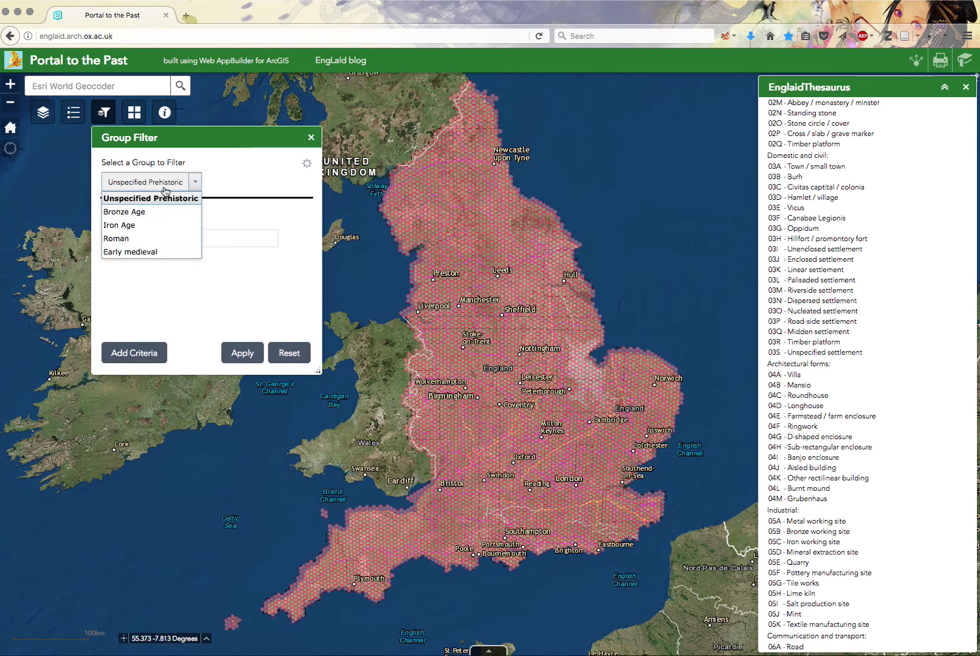
left_click(141, 238)
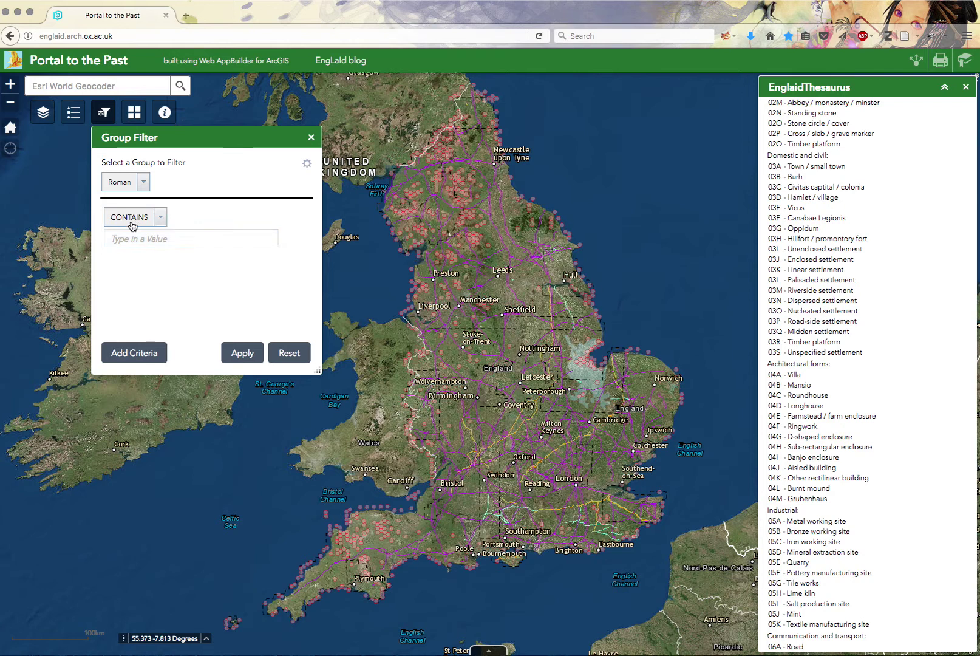
right_click(149, 236)
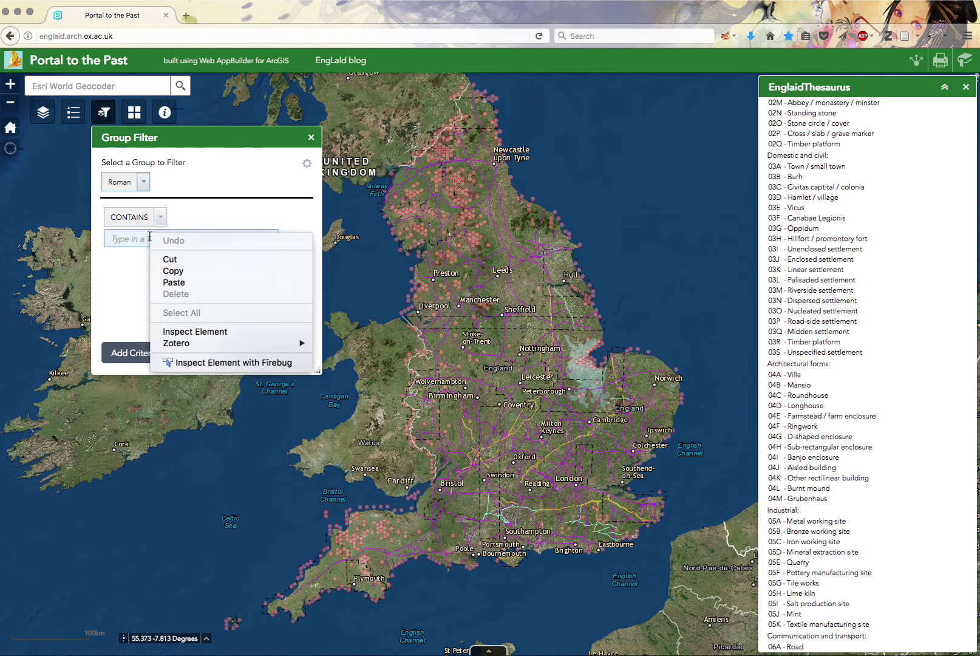
left_click(183, 280)
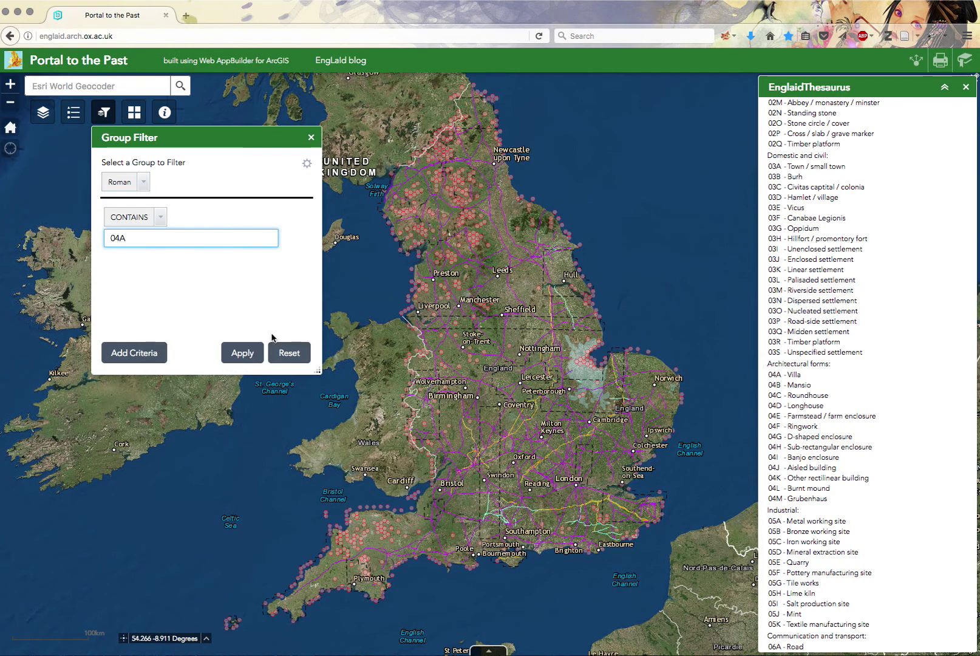
left_click(242, 352)
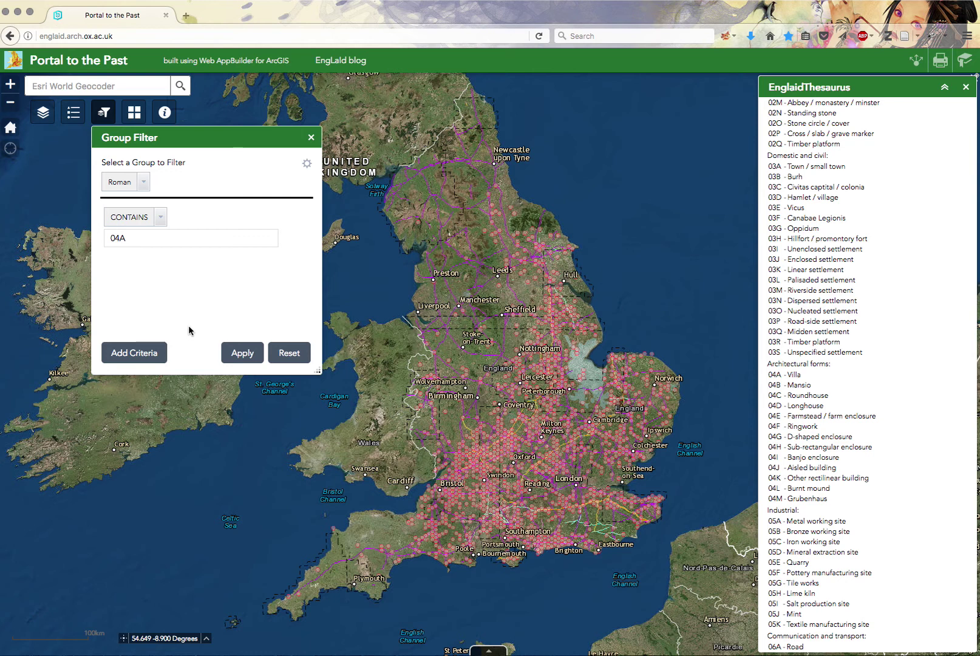
Review the group filter's save, upload and persistence options and close the filter.
left_click(308, 168)
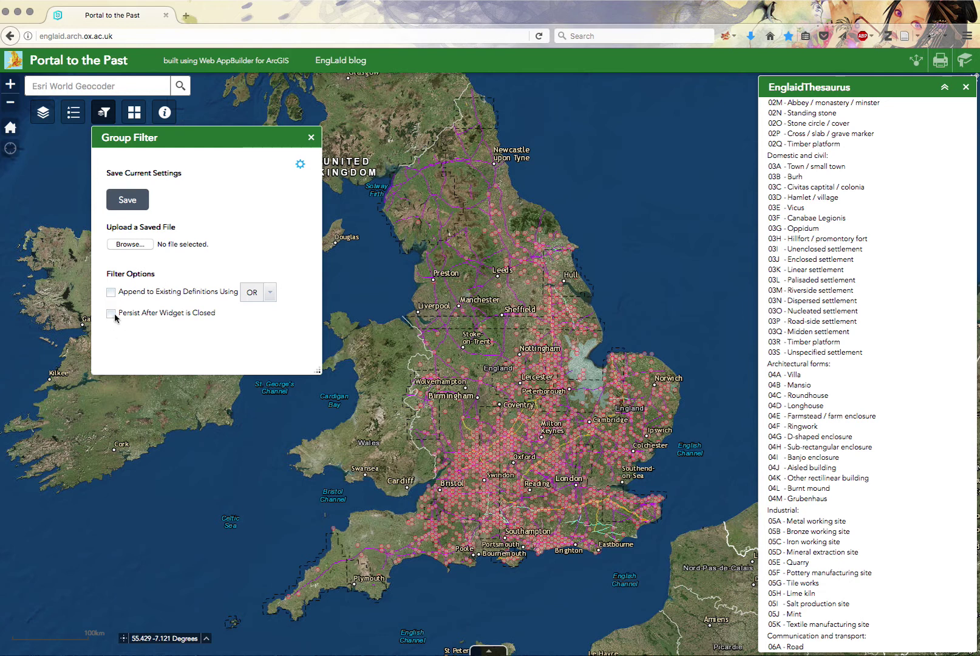
left_click(300, 168)
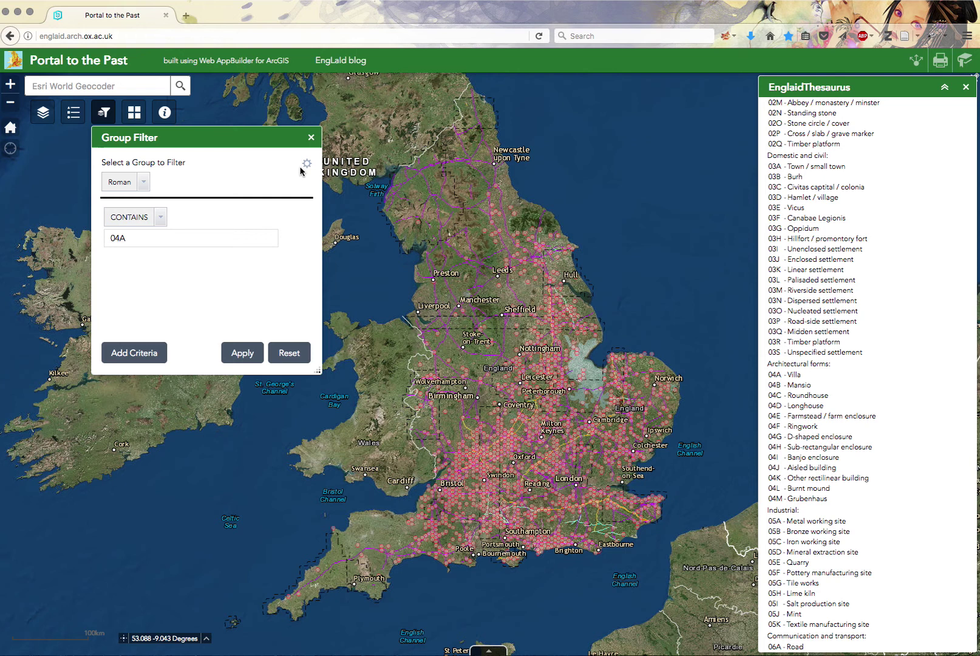
left_click(311, 137)
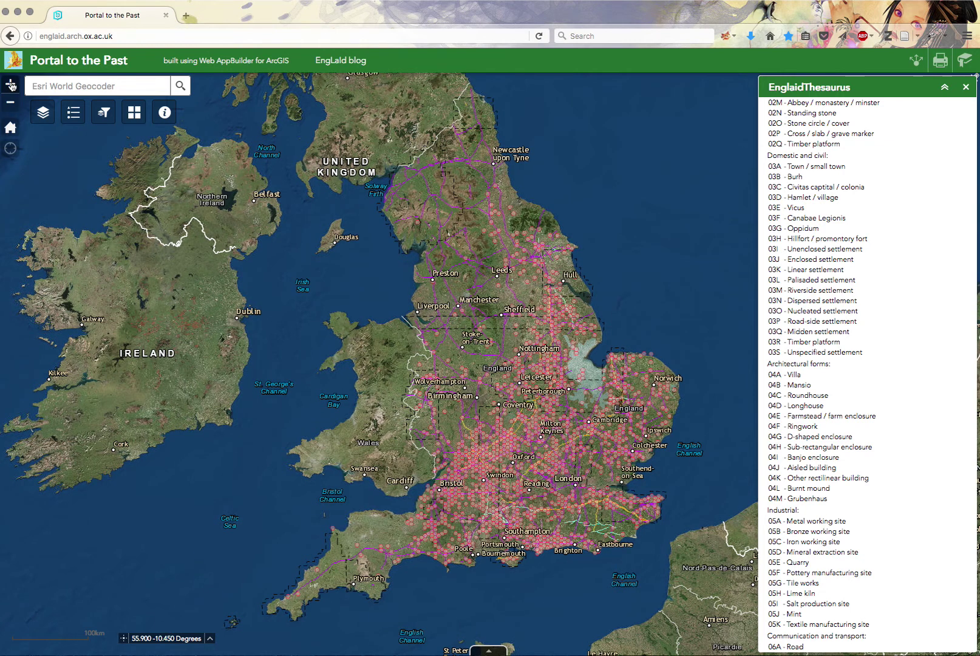
Examine the distribution of filtered Roman villa cells across the Midlands, in closer detail around Stratford upon Avon.
left_click(11, 85)
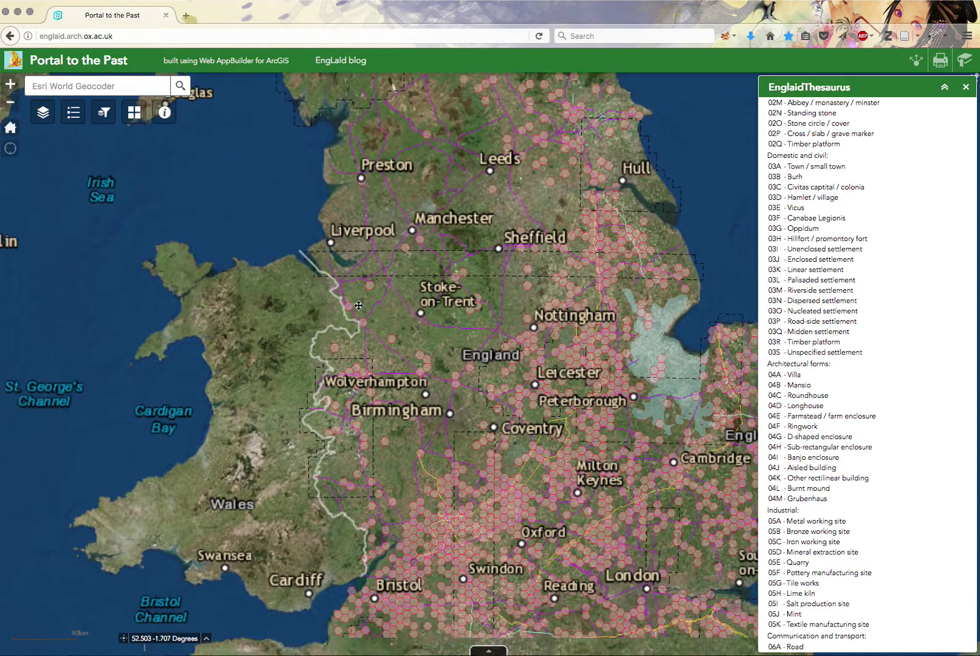
left_click_drag(358, 305, 237, 197)
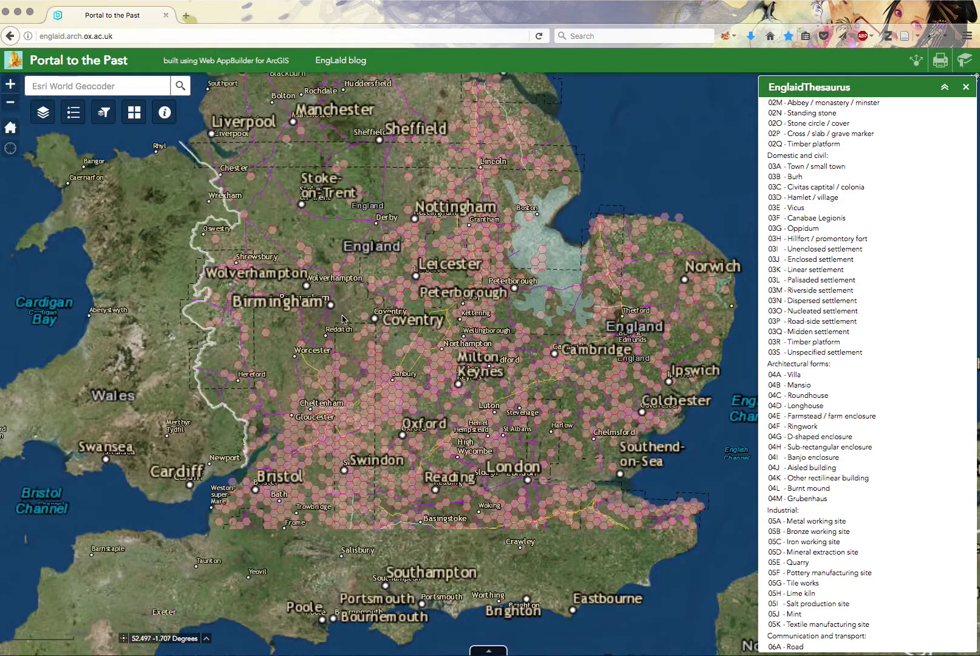
left_click(12, 88)
left_click_drag(252, 241, 364, 307)
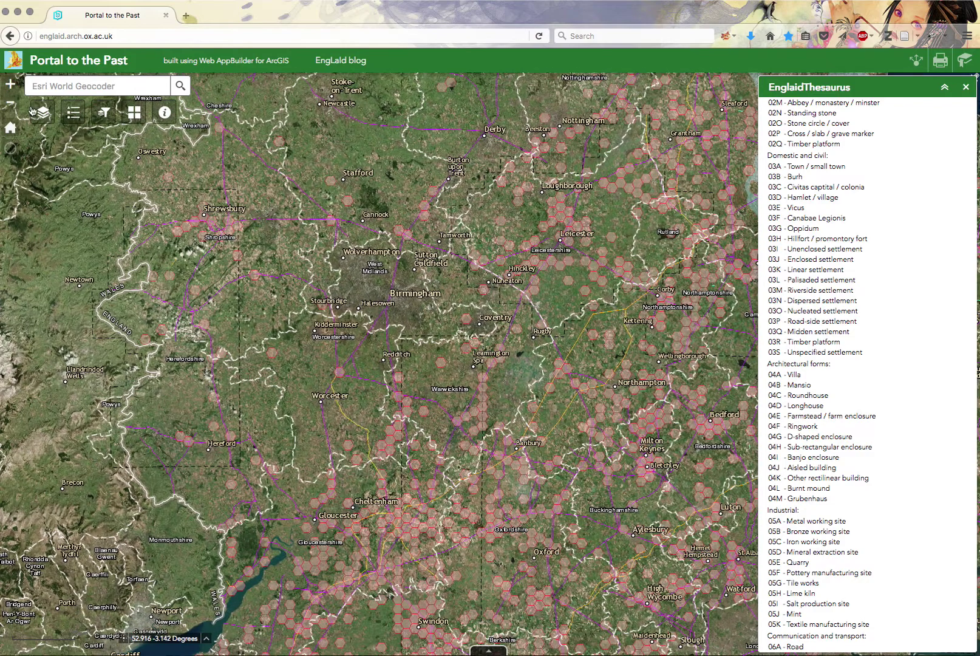
left_click(10, 84)
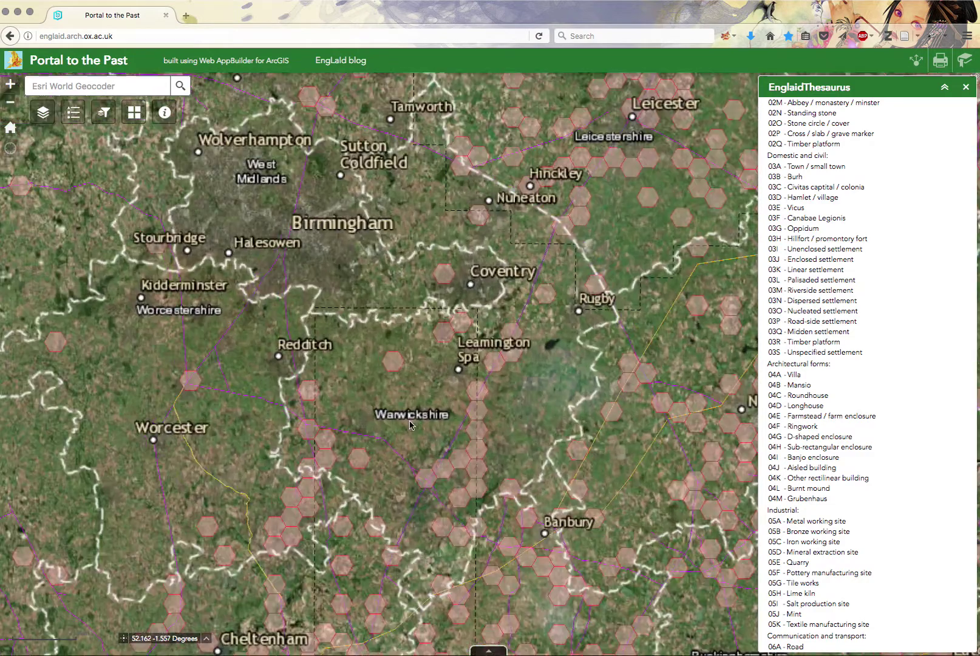
left_click_drag(411, 425, 521, 315)
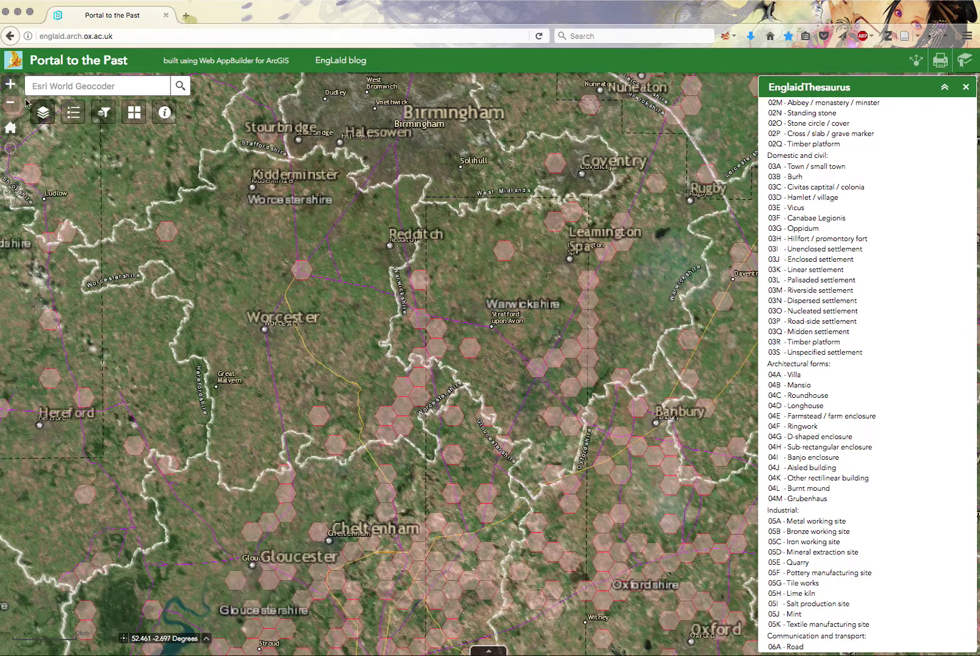
left_click(13, 89)
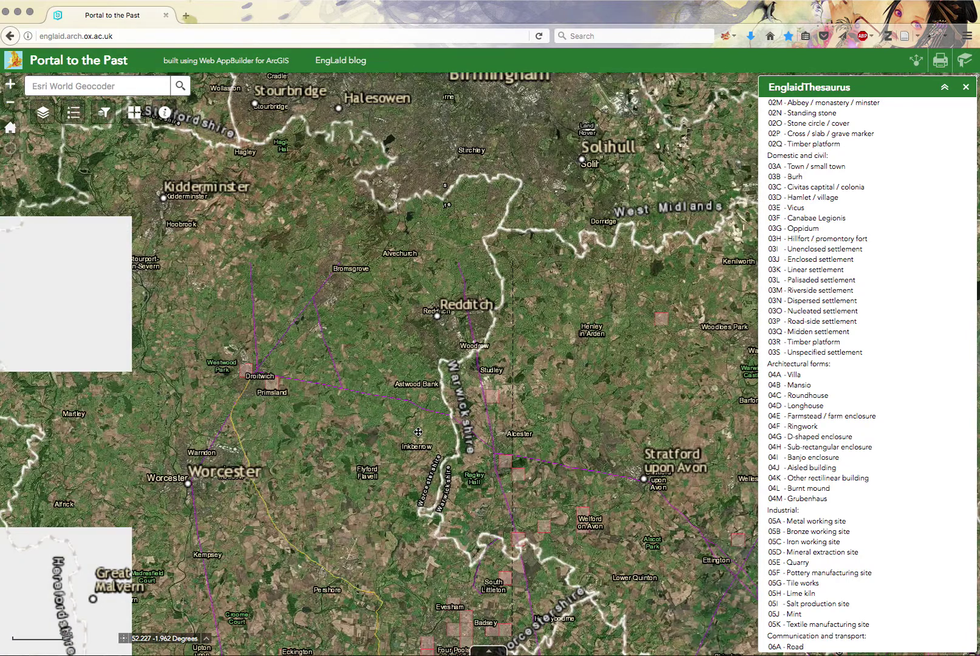
left_click_drag(400, 407, 337, 381)
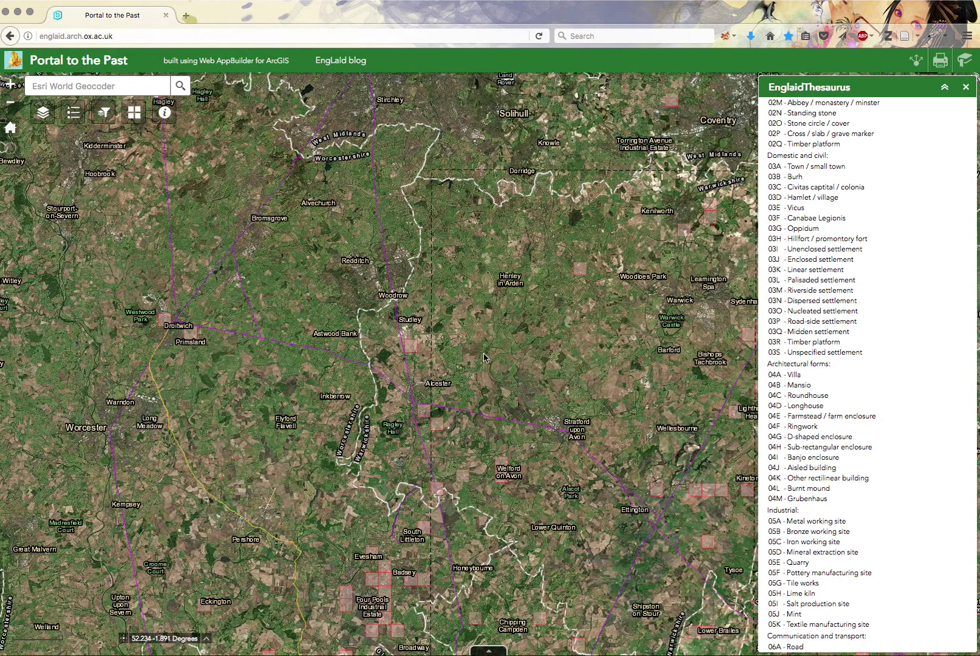
left_click_drag(573, 357, 405, 392)
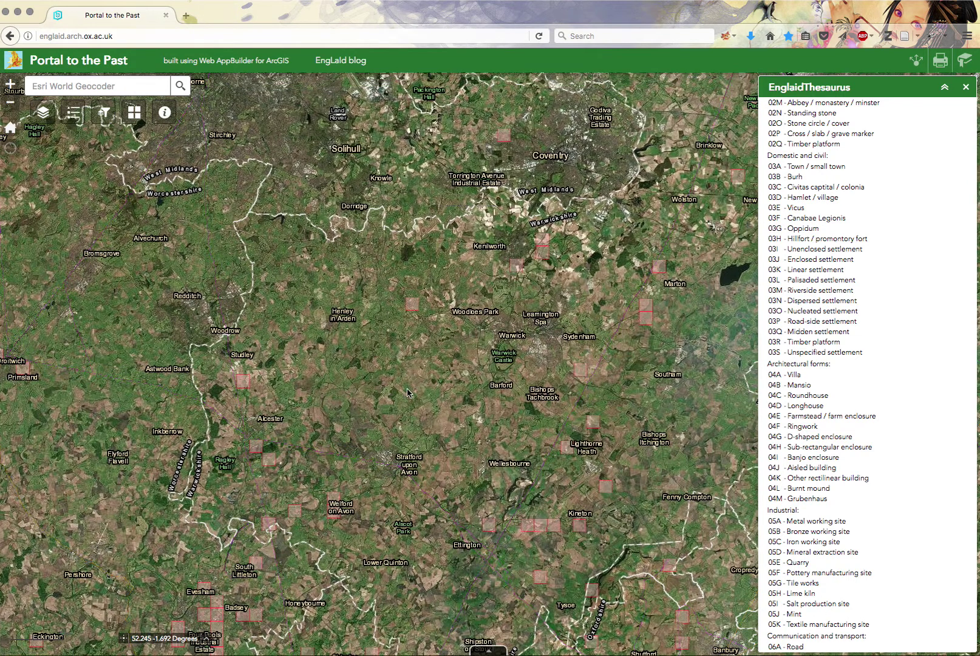
left_click_drag(303, 465, 375, 319)
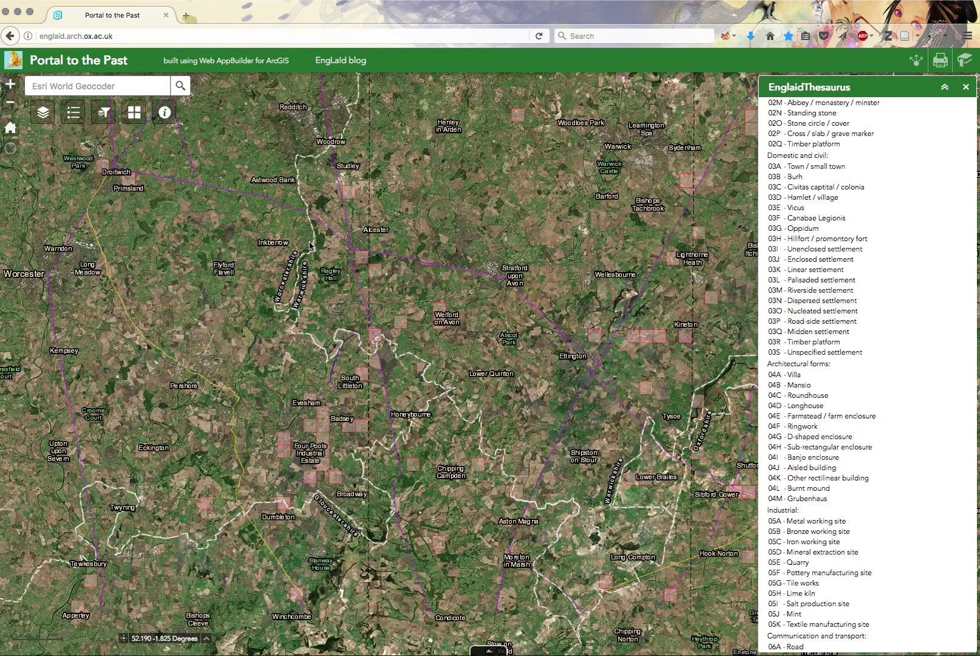
left_click(10, 88)
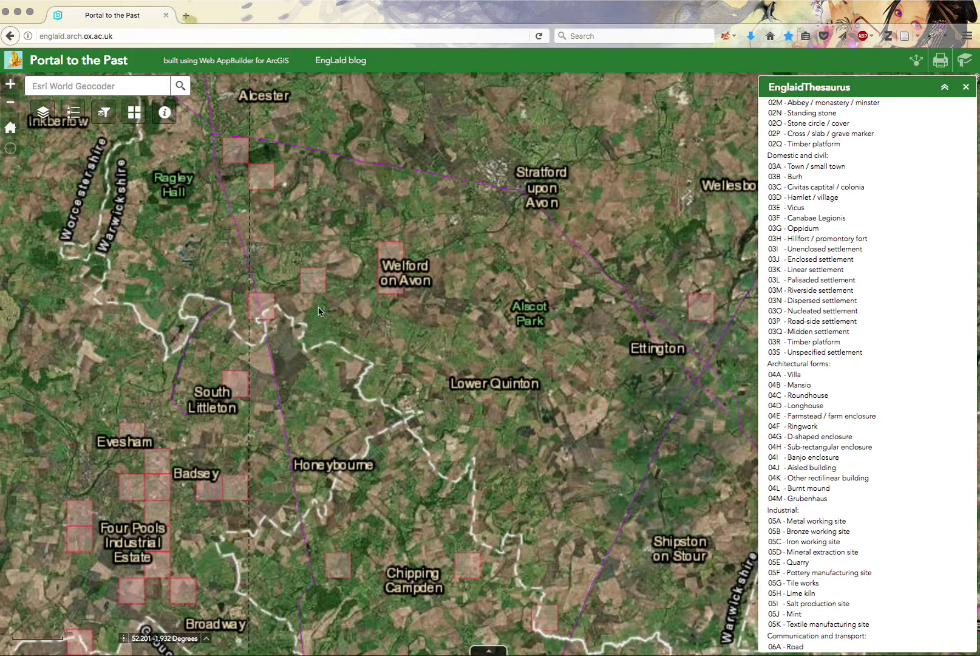
left_click_drag(434, 263, 480, 338)
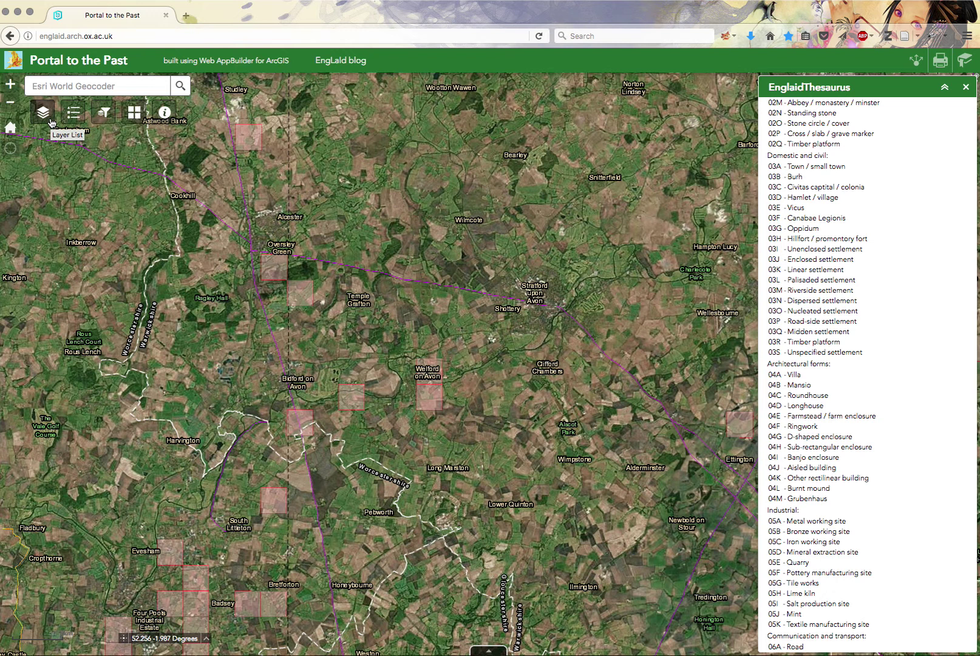
Collapse the EngLaid thesaurus and turn on the Soil model layer within englaid_background.
left_click(945, 88)
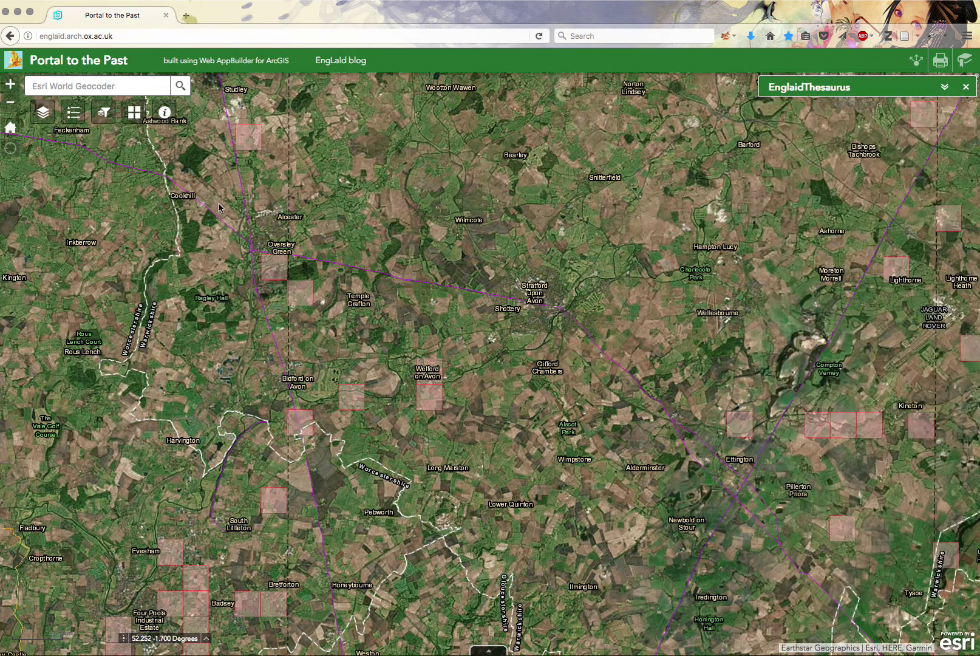
left_click(44, 115)
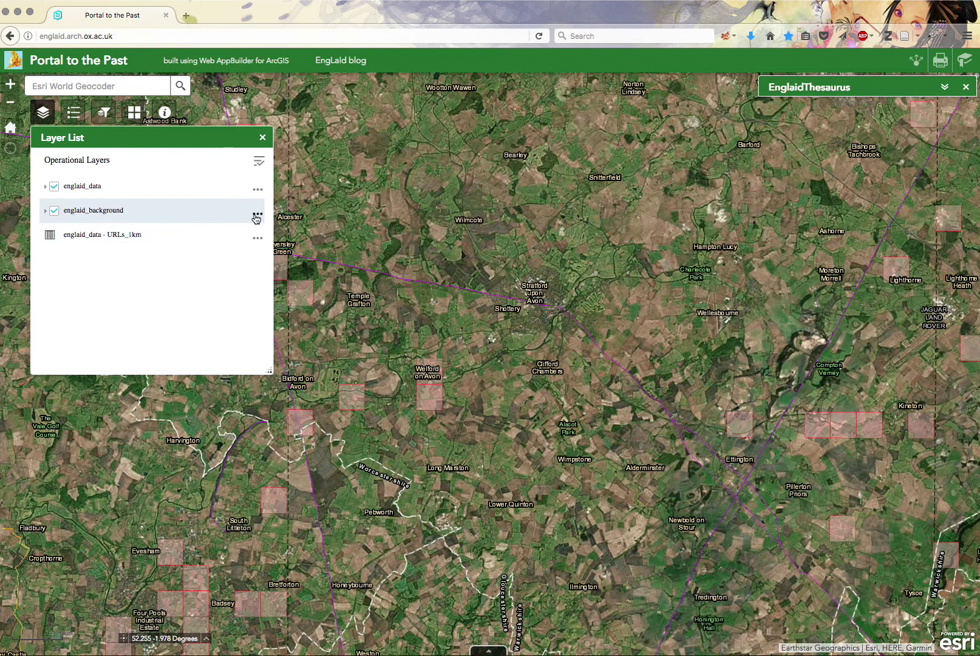
left_click(46, 211)
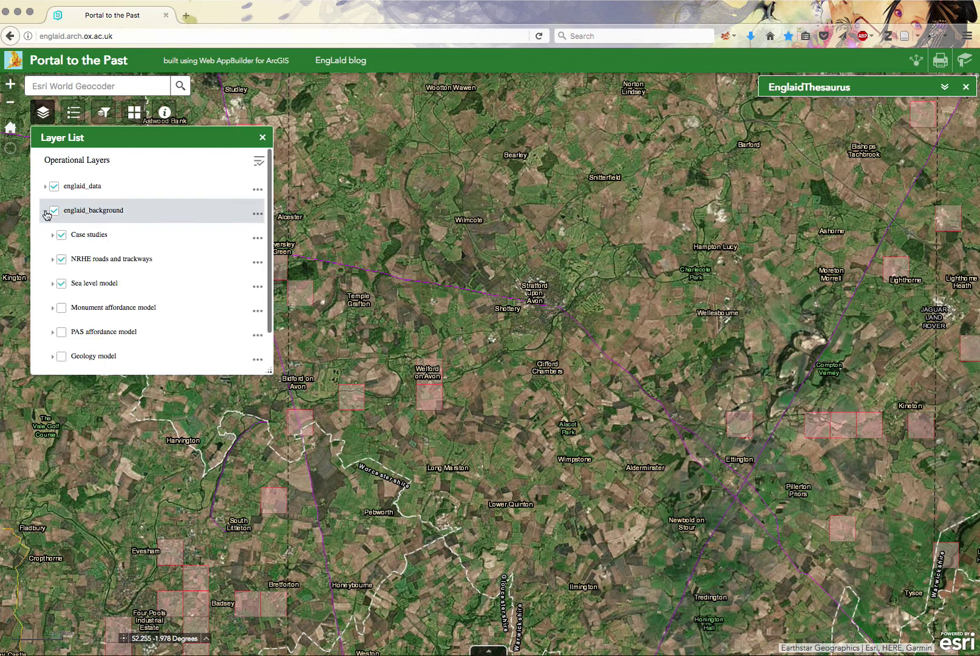
scroll(168, 235, "down", 2)
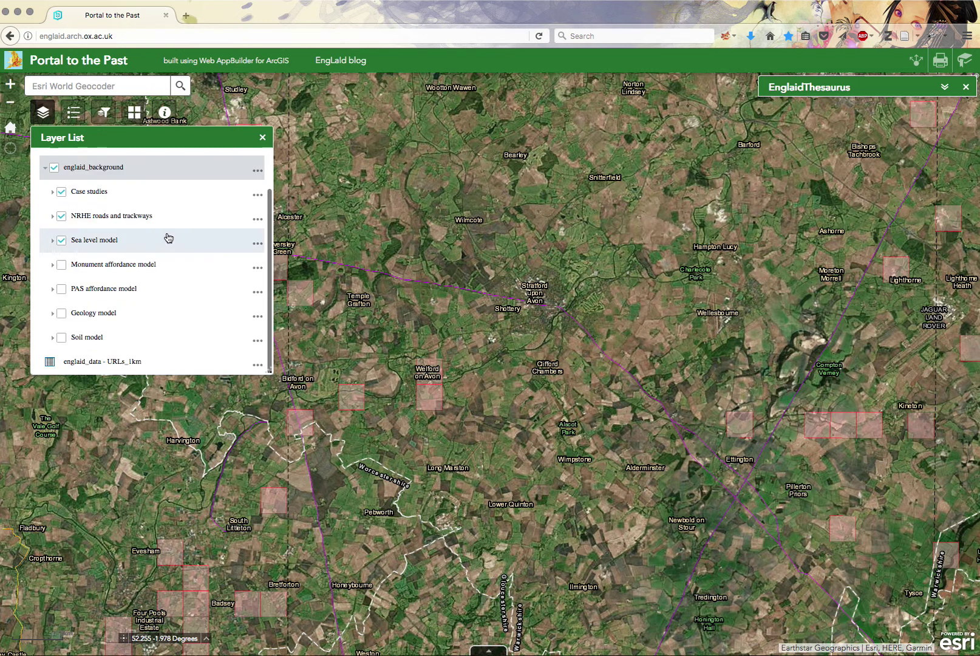
left_click(62, 337)
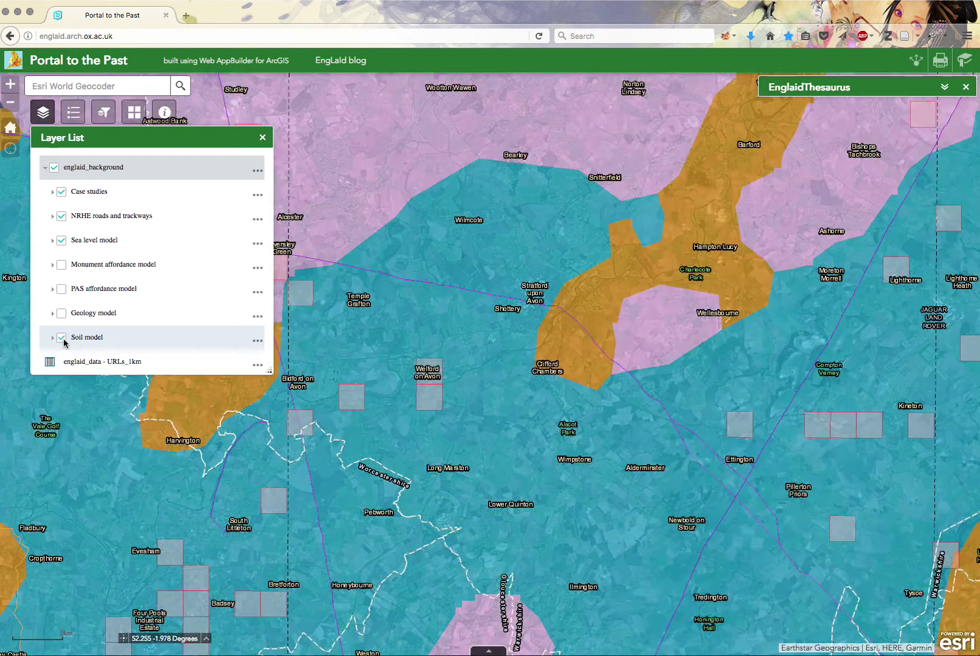
Examine the filtered villa cells against the soil model across England and the Midlands, and close the layer list.
left_click(11, 104)
left_click(11, 104)
left_click(11, 105)
left_click(11, 104)
left_click(11, 105)
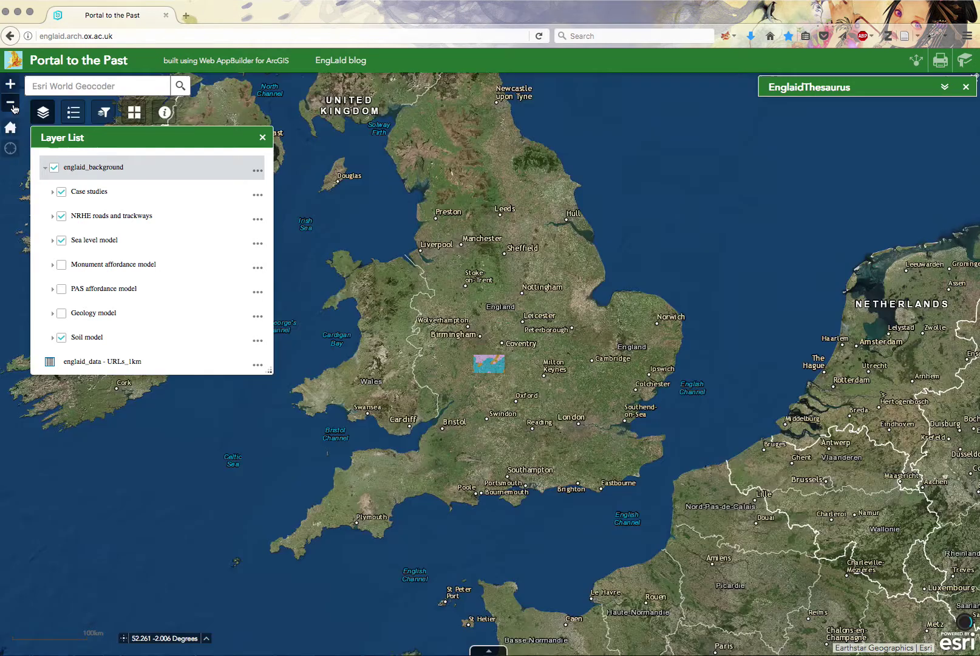
left_click(9, 85)
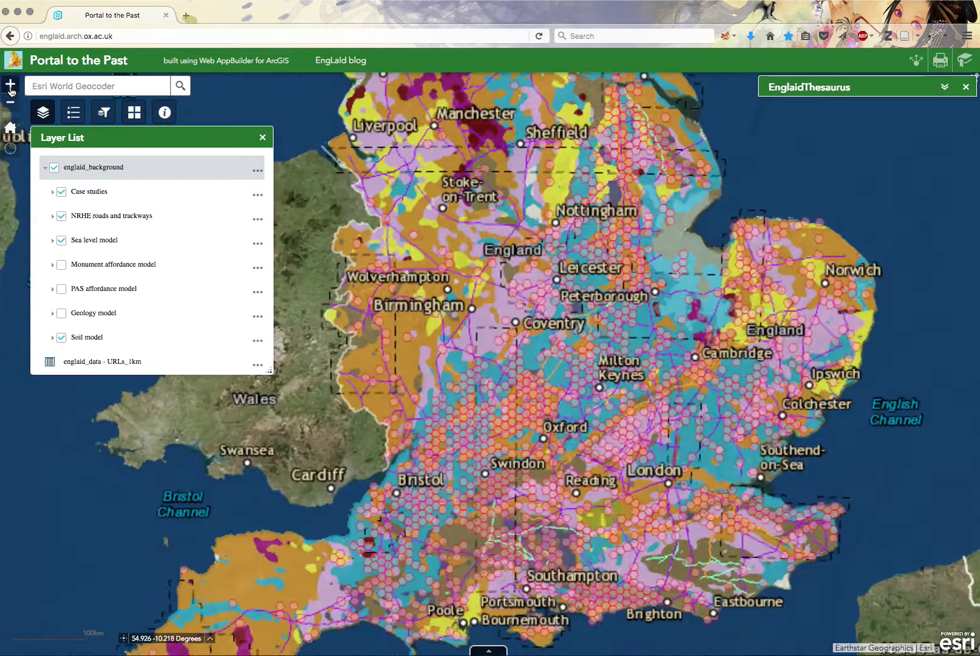
left_click(9, 86)
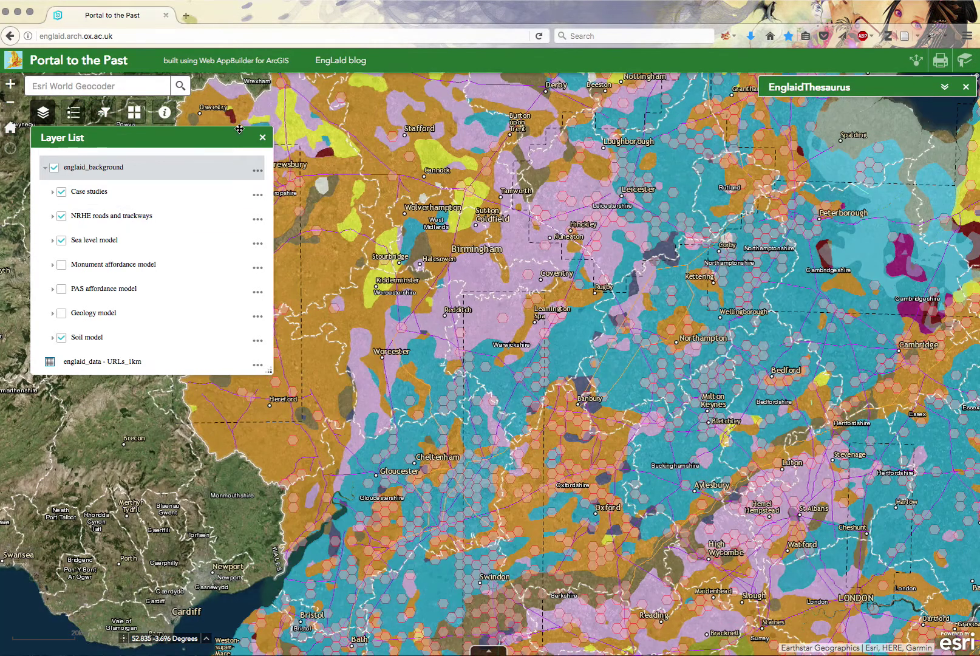
left_click(262, 138)
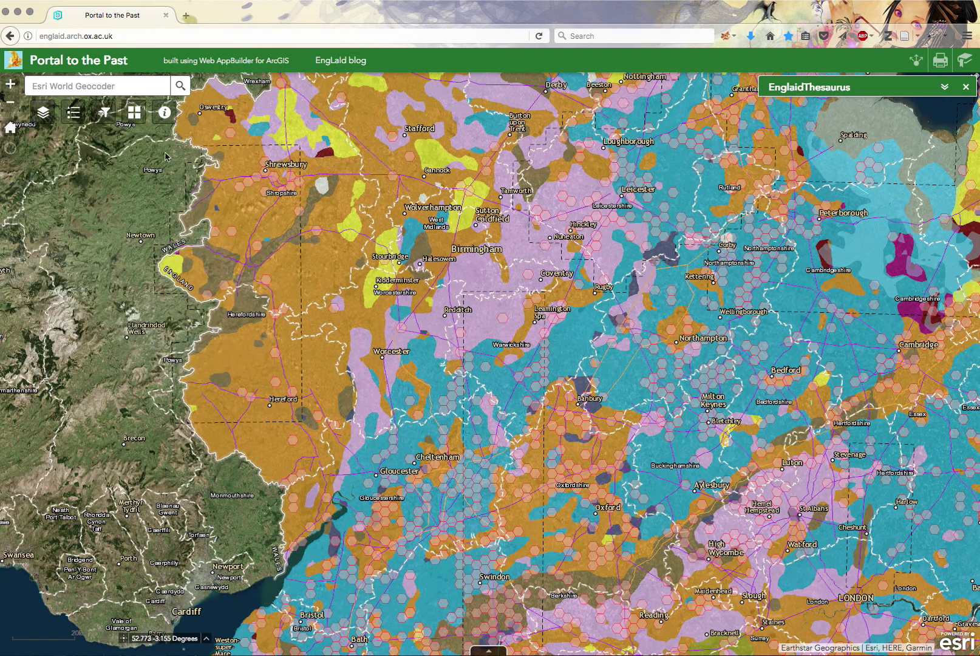
Review the map legend's road, sea level and soil type symbols, and close the legend.
left_click(75, 115)
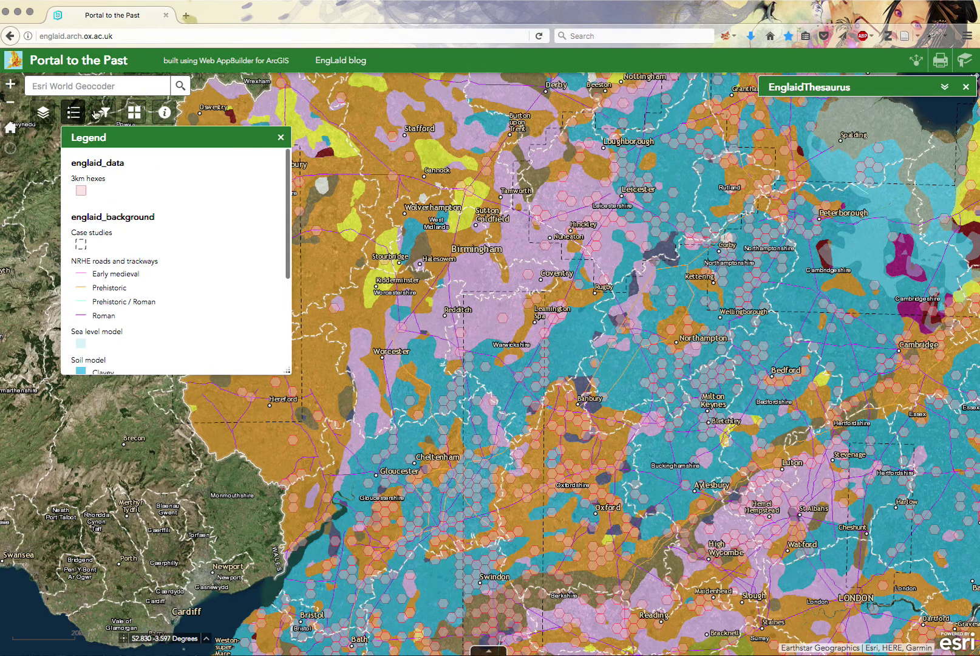
scroll(167, 228, "down", 5)
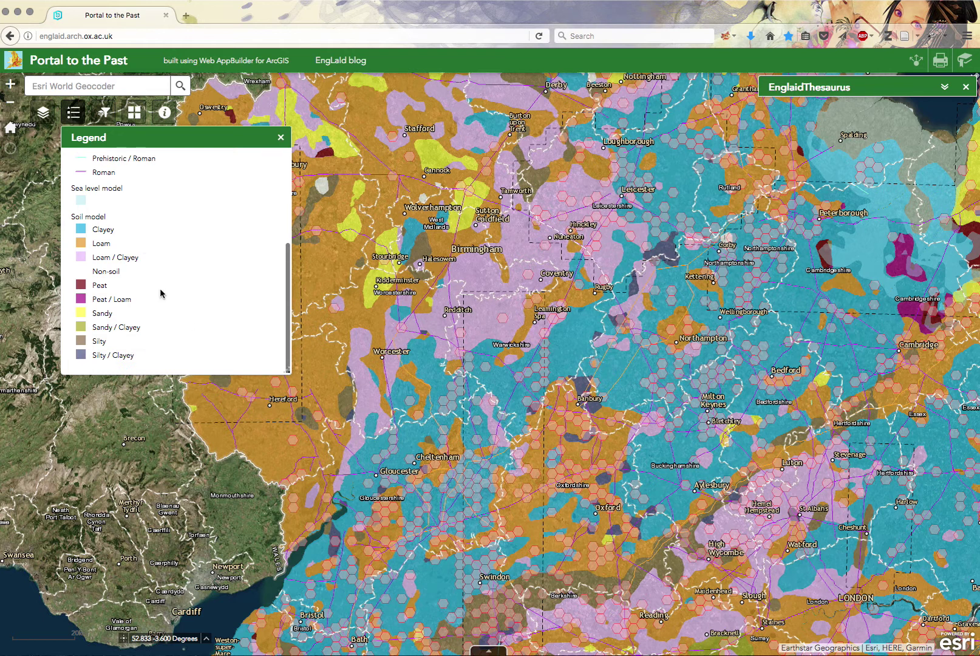
scroll(167, 267, "up", 5)
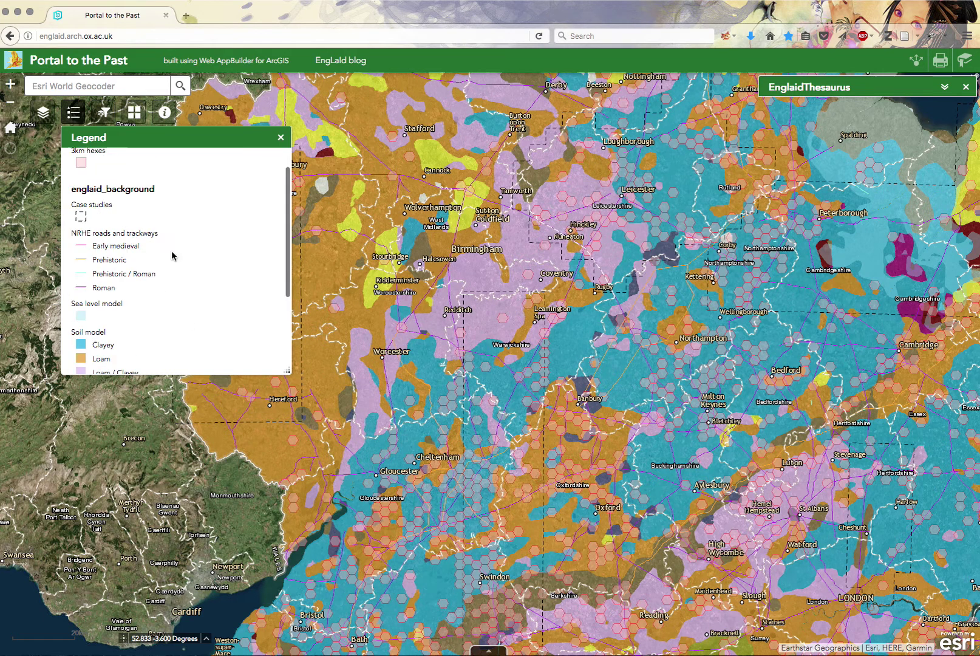
scroll(152, 286, "down", 5)
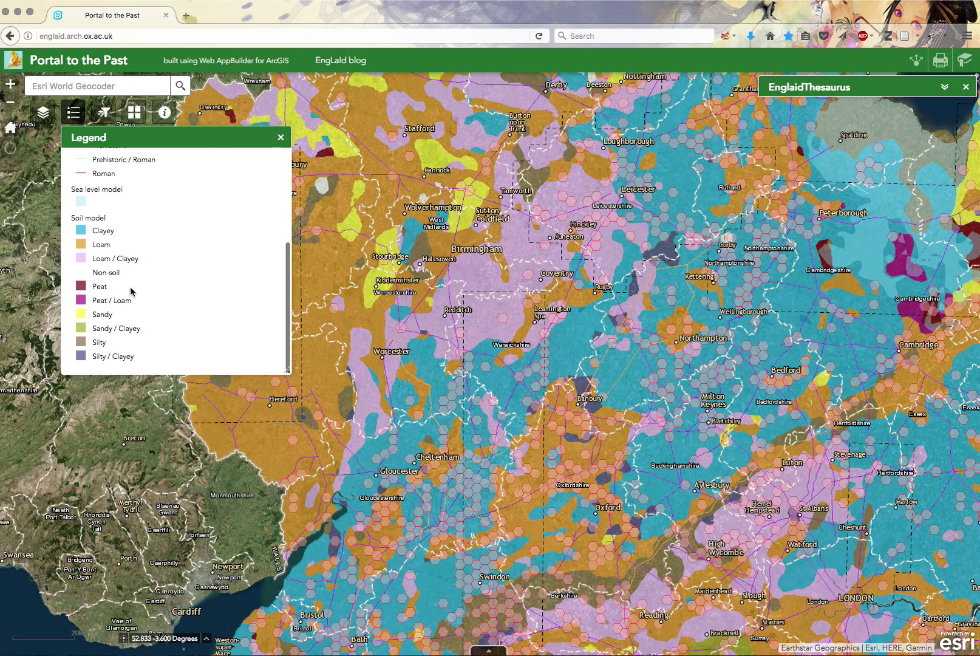
left_click(281, 139)
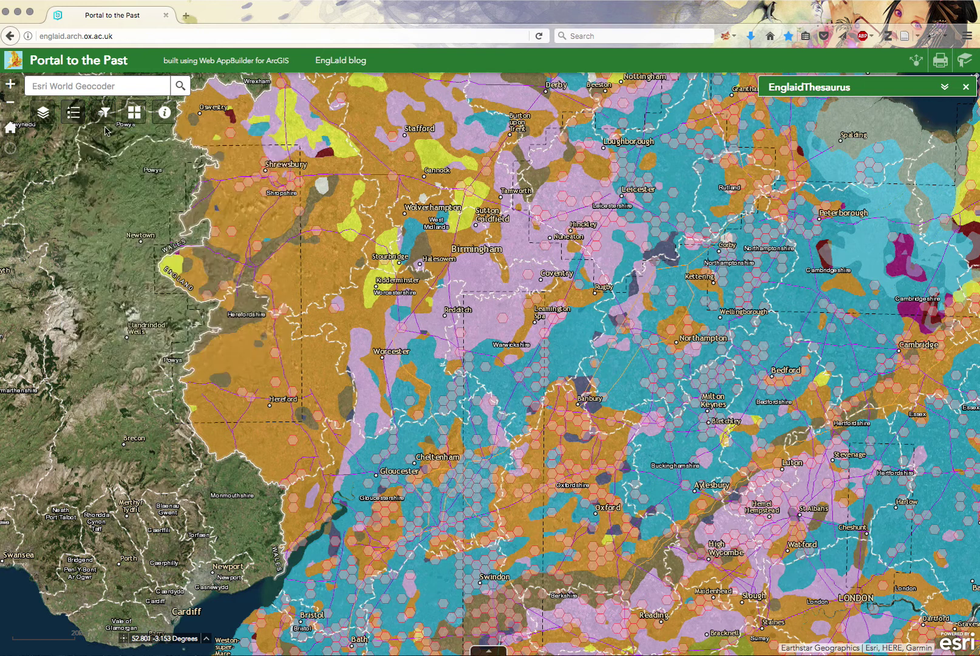
Replace the Soil model with the Geology model as the displayed background layer and close the layer list.
left_click(43, 112)
left_click(61, 338)
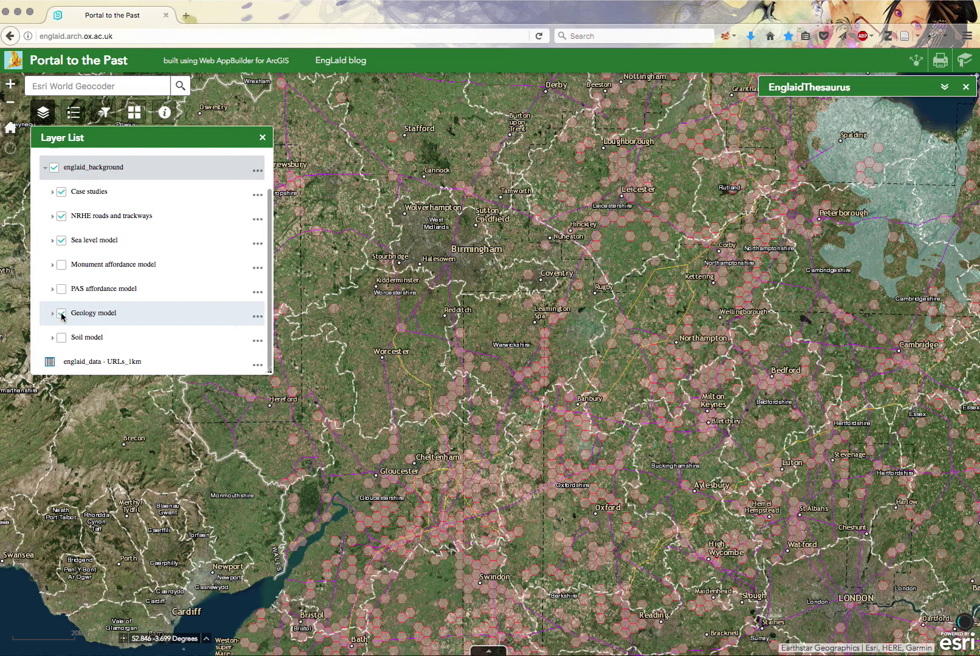
left_click(61, 314)
left_click(260, 137)
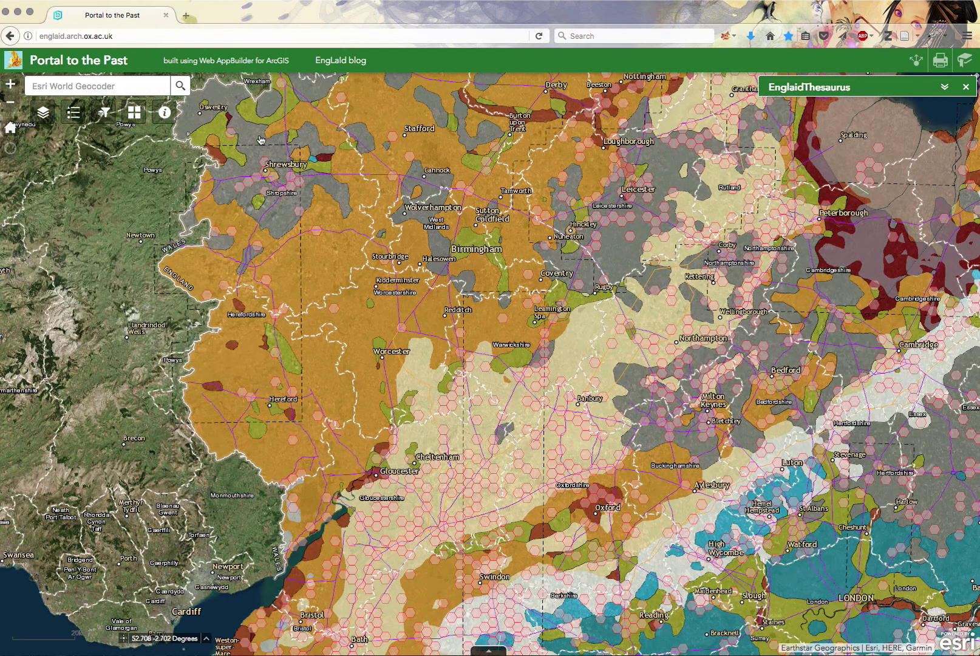
Review the legend's bedrock and superficial deposit classes for the Geology model, and close the legend.
left_click(74, 113)
scroll(203, 245, "down", 3)
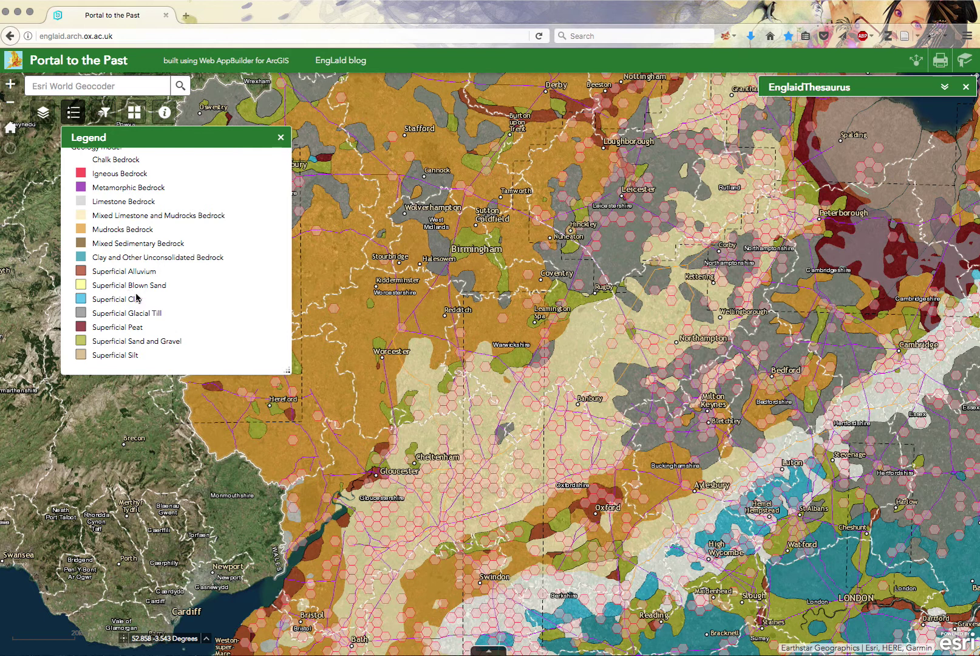
scroll(152, 290, "up", 3)
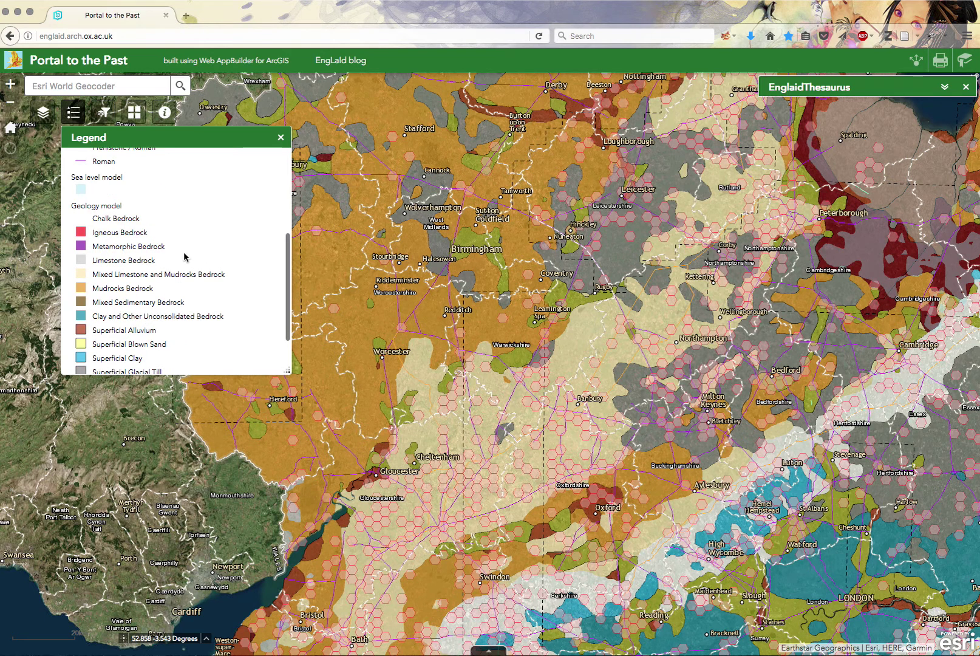
left_click(282, 138)
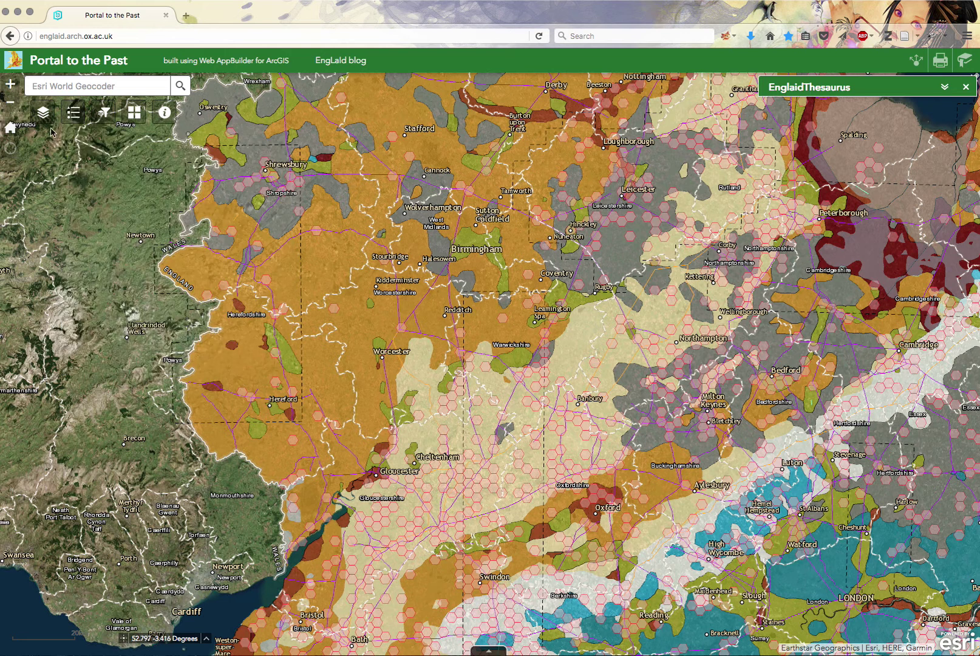
Turn off the Geology model and preview the Monument affordance model, switching it off again after viewing.
left_click(43, 112)
left_click(62, 314)
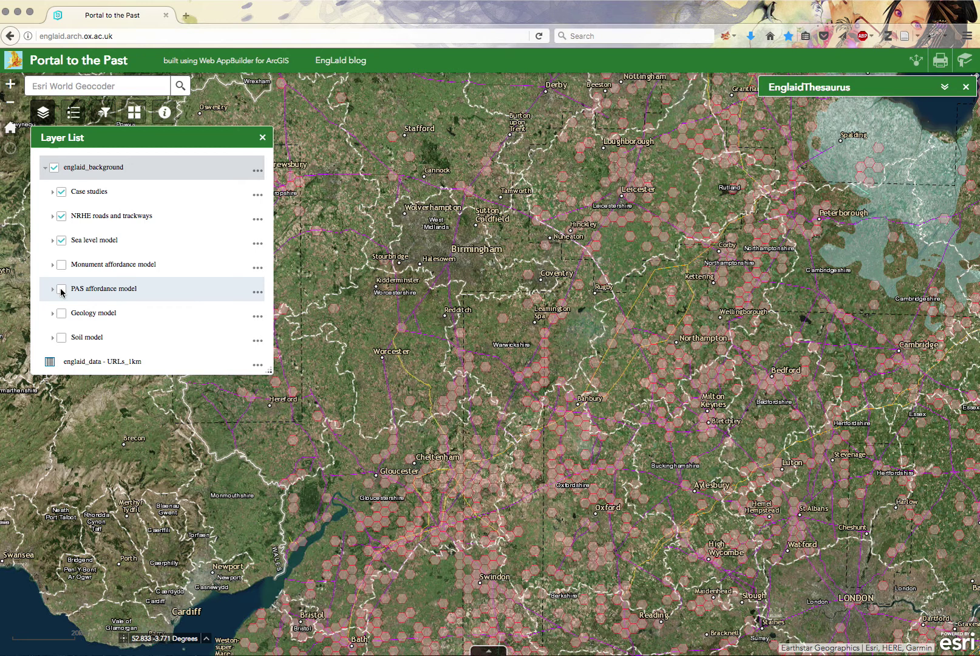
left_click(62, 265)
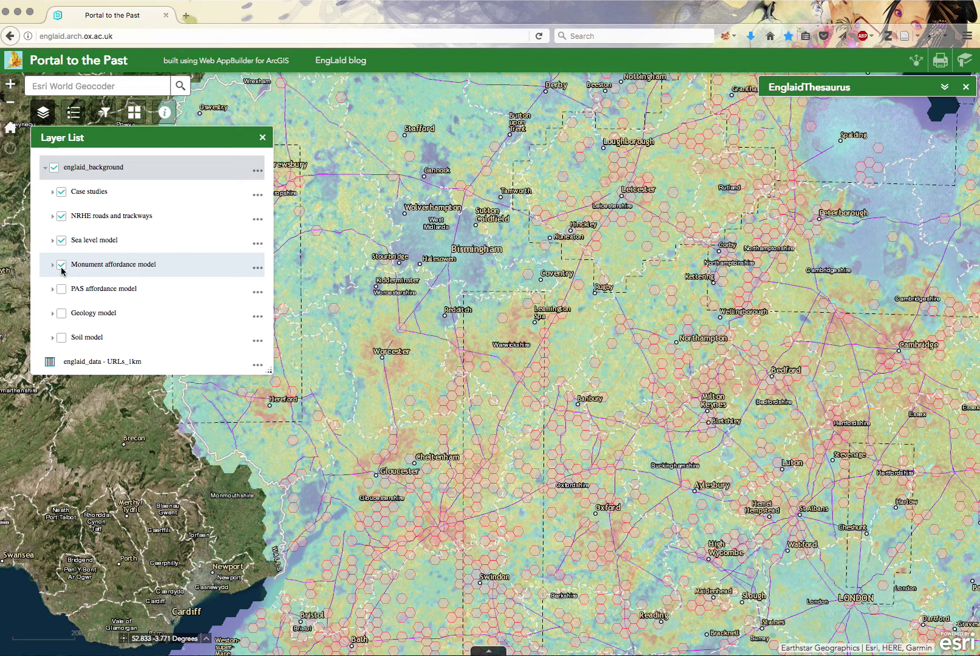
left_click(61, 265)
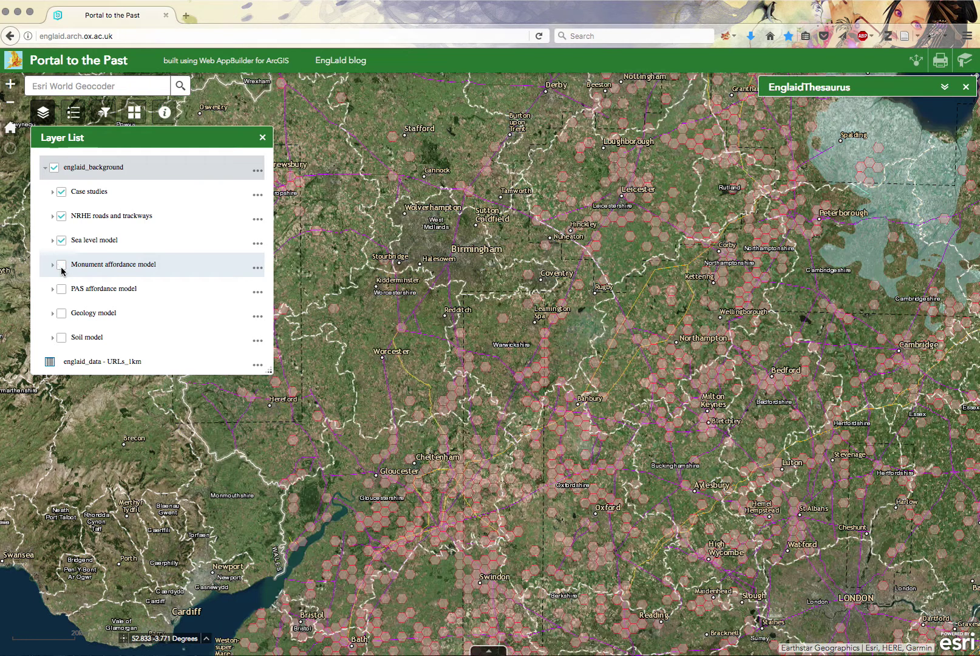
Inspect the symbols of the Sea level model, NRHE roads and trackways, and Case studies layers, and close the layer list.
left_click(52, 241)
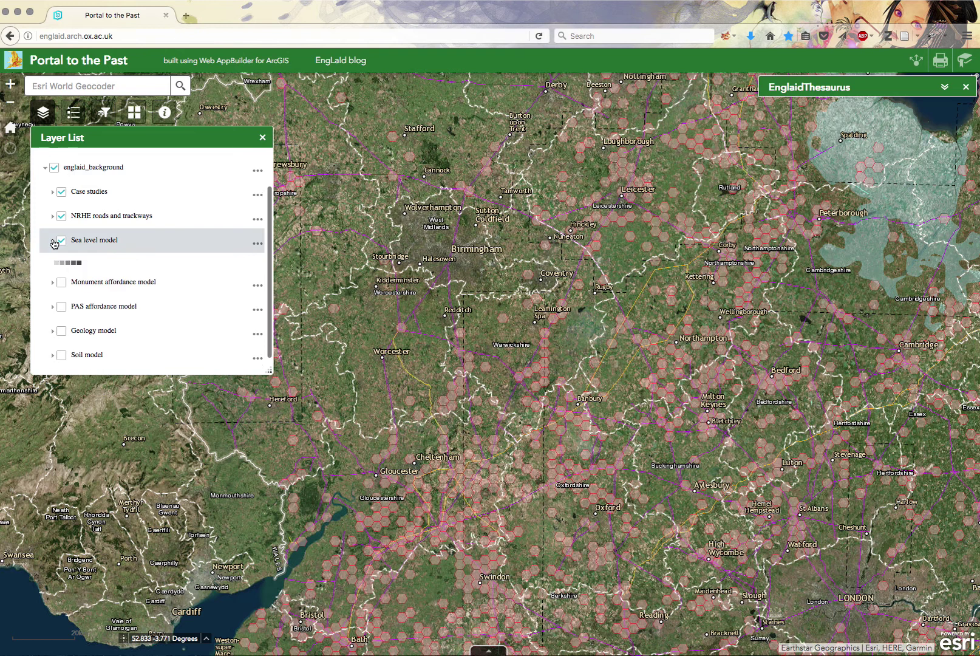
left_click(52, 242)
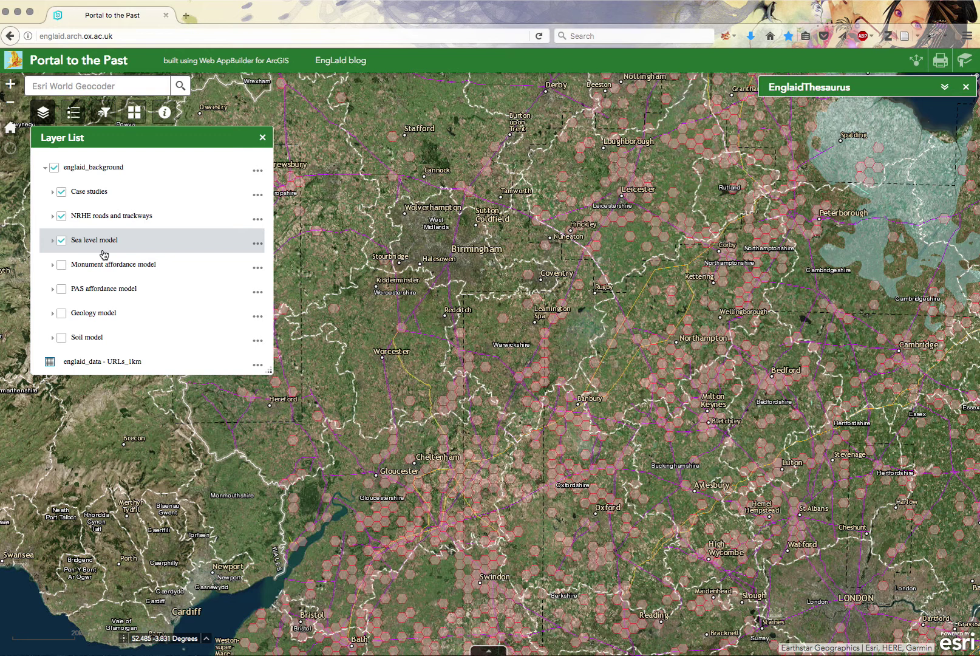
left_click(53, 217)
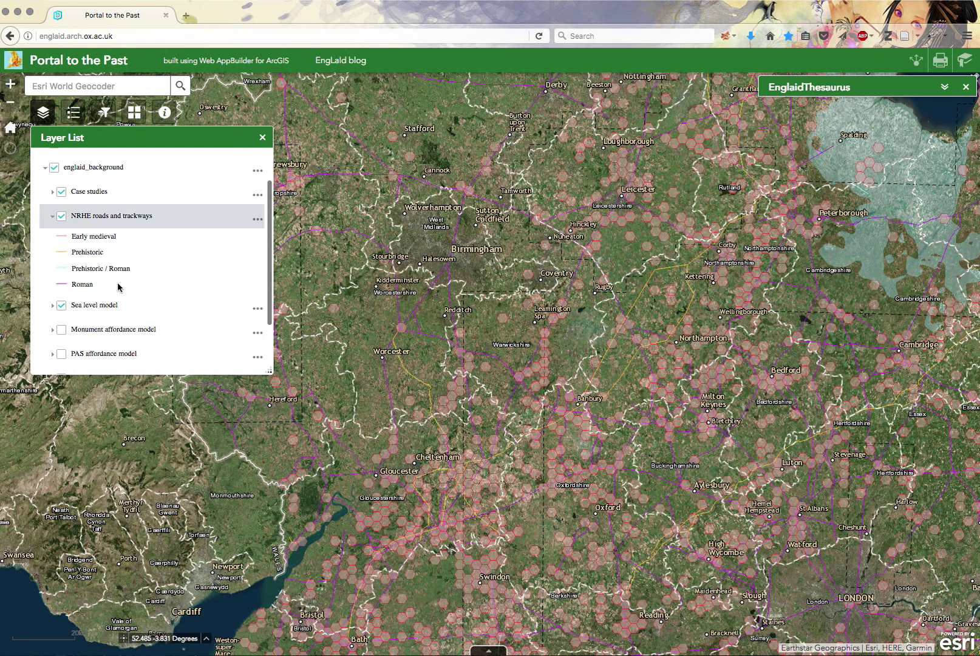
left_click(53, 217)
left_click(53, 192)
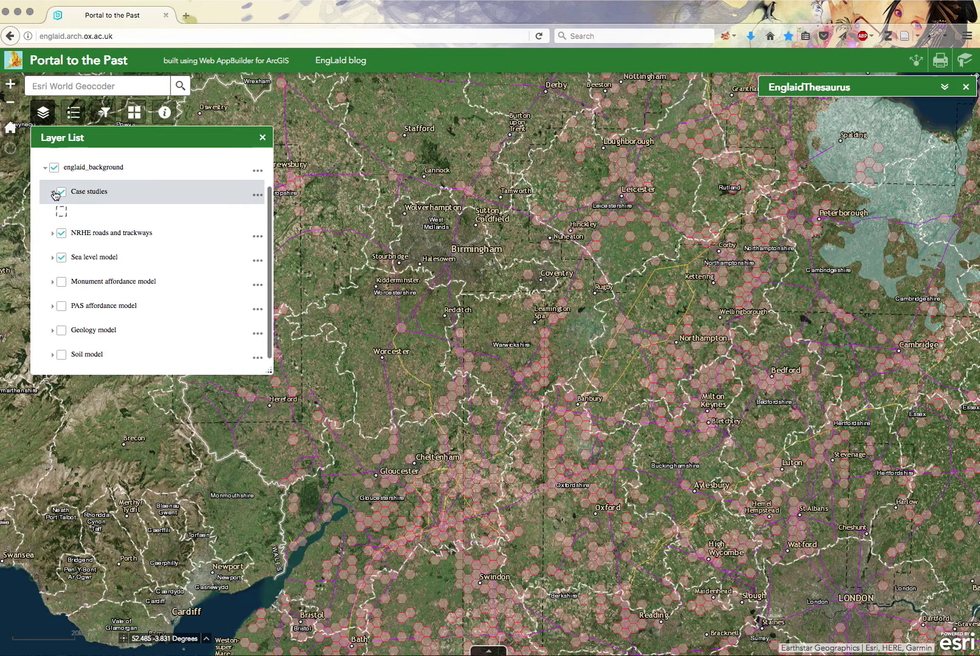
left_click(53, 192)
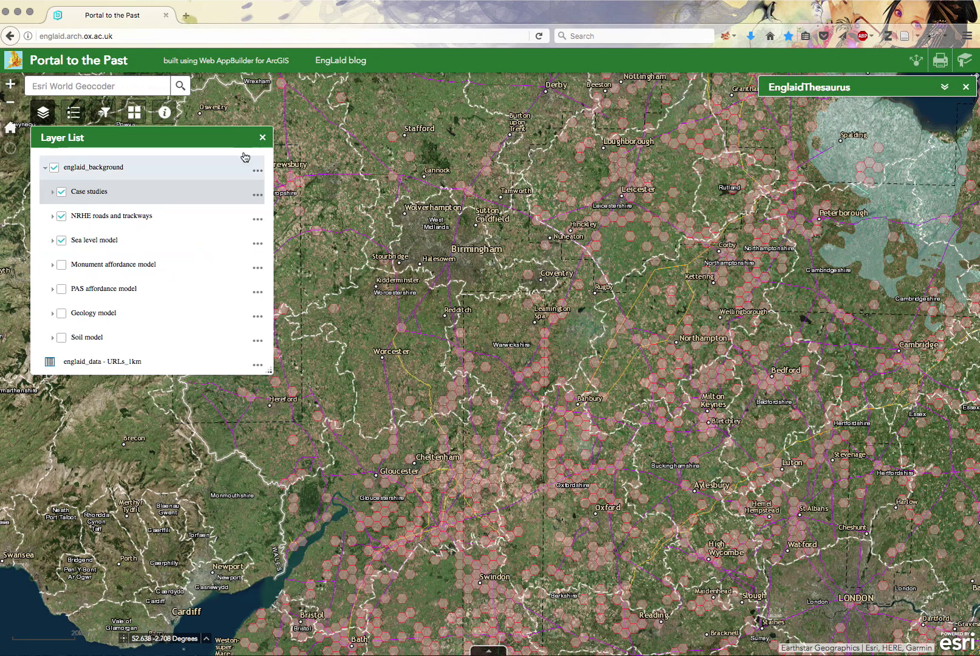
left_click(262, 137)
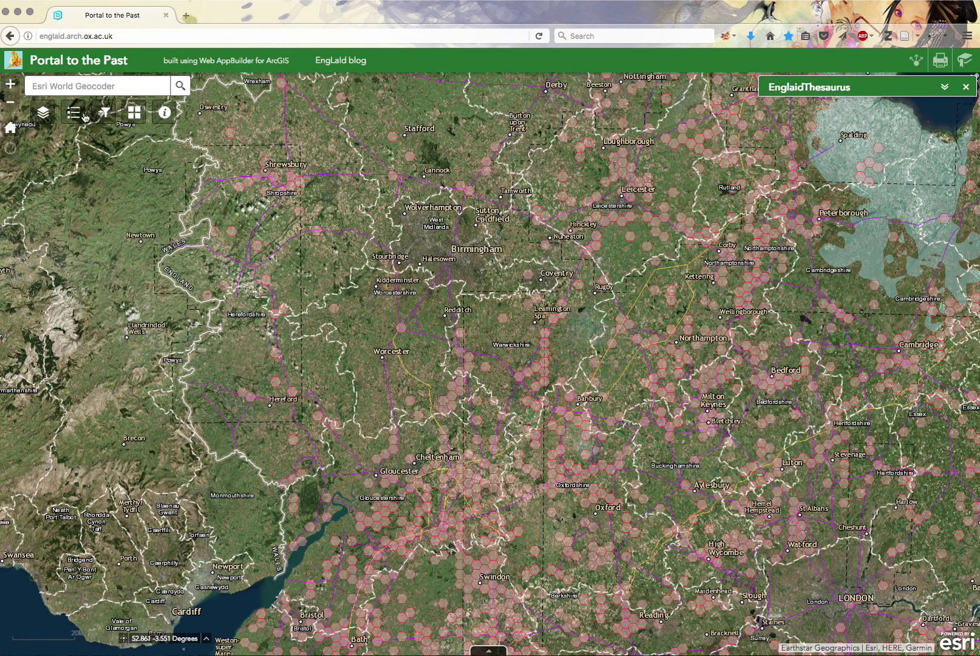
Read through the About guide's explanation of the map tools and its list of data sources, and close it.
left_click(163, 117)
scroll(286, 239, "down", 10)
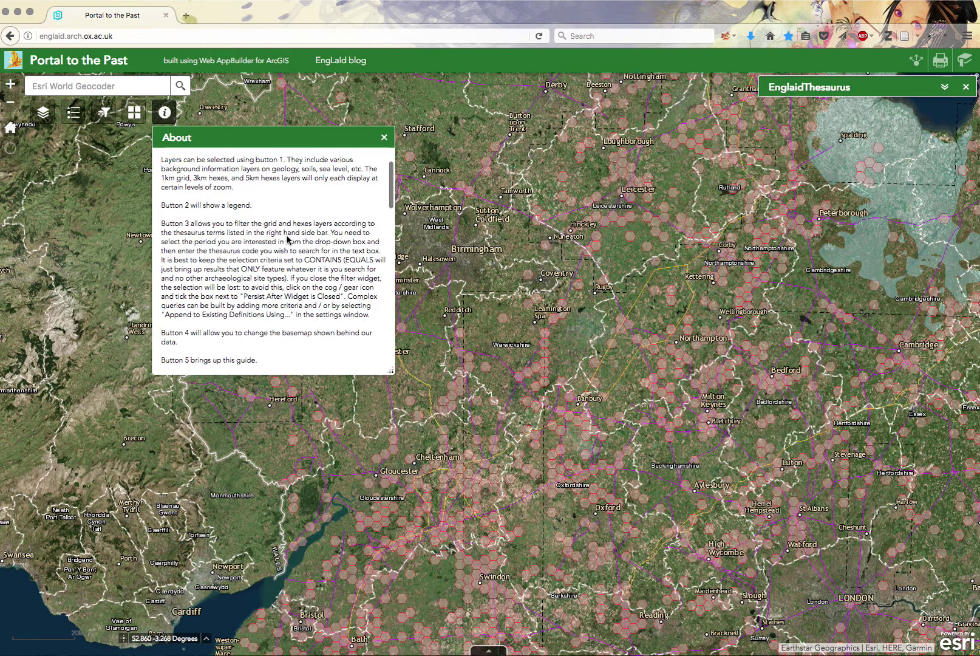
scroll(287, 238, "down", 15)
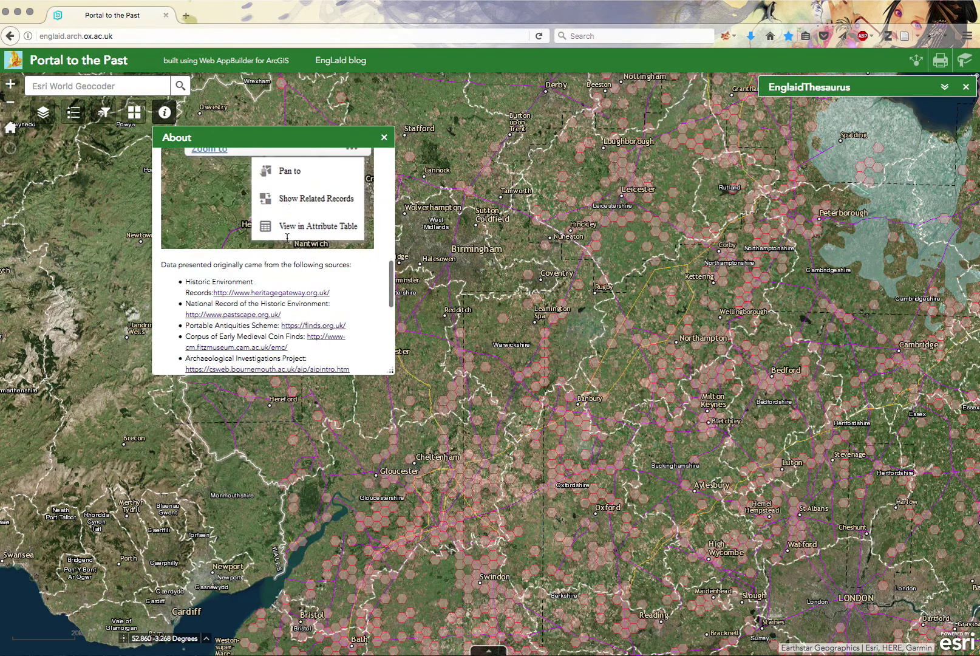
scroll(287, 239, "up", 10)
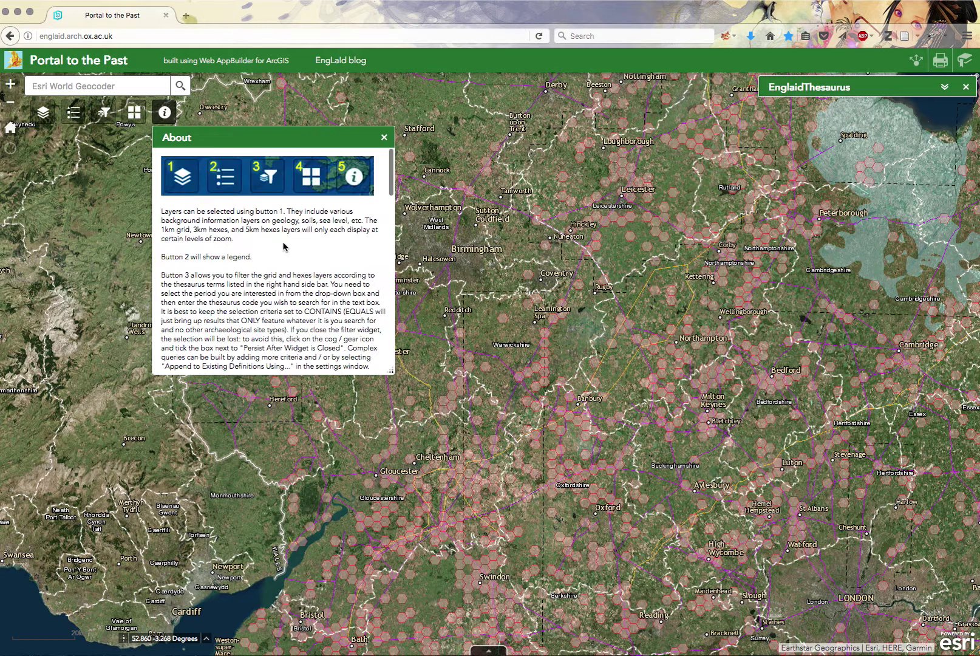
scroll(285, 243, "down", 10)
scroll(284, 245, "up", 2)
scroll(284, 245, "up", 15)
left_click(383, 139)
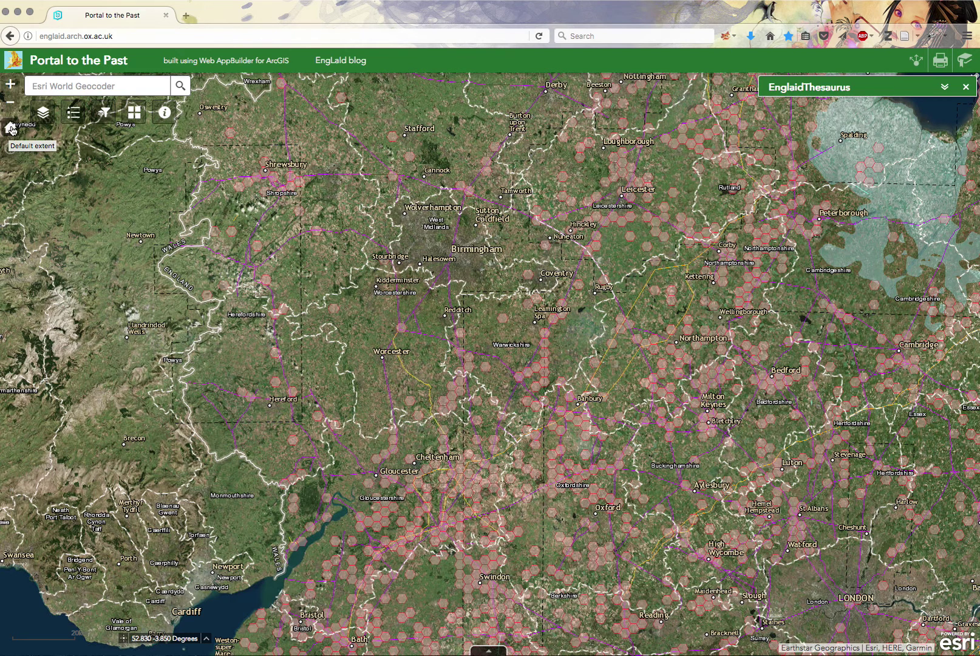
Set the map's coordinate display to British_National_Grid (27700).
left_click(11, 129)
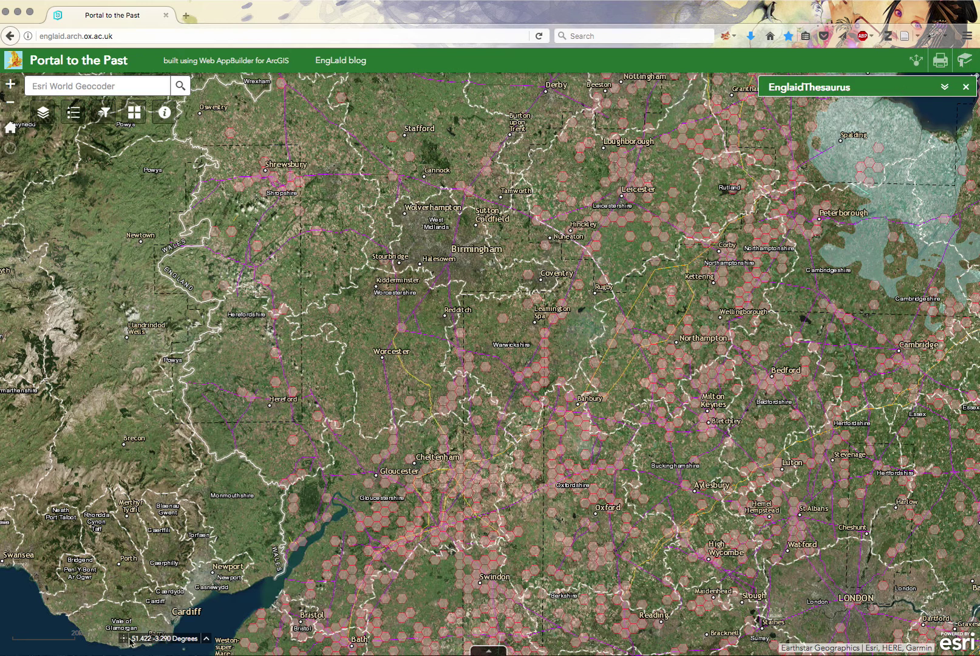
left_click(207, 640)
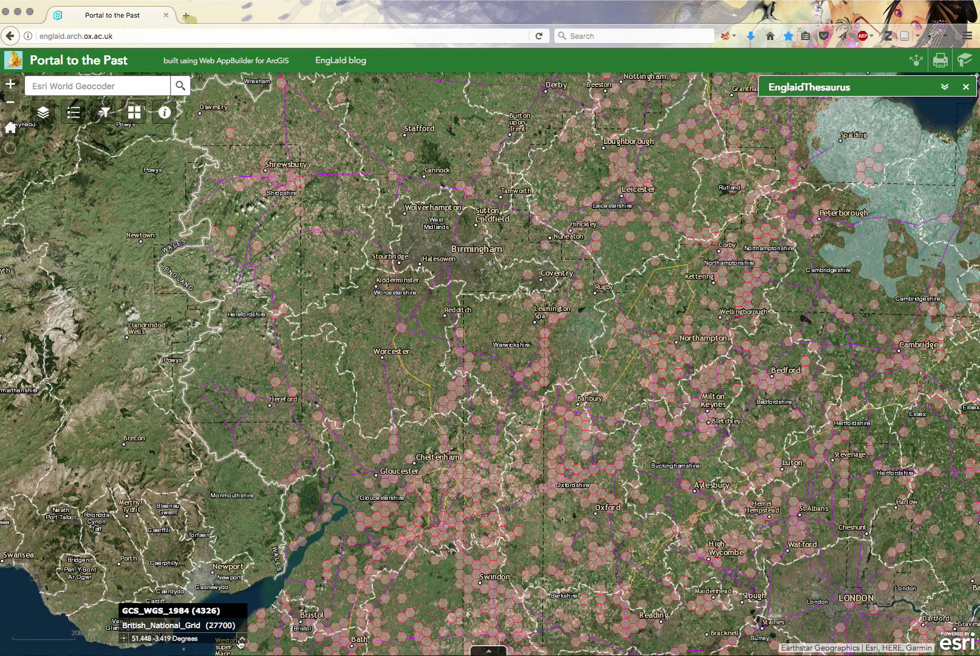
left_click(151, 629)
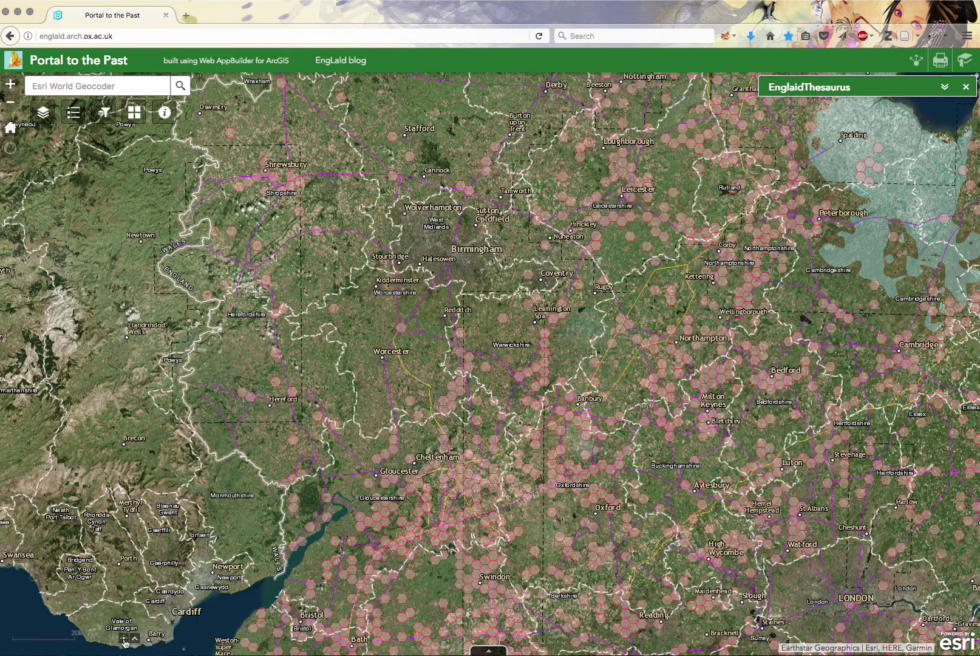
Get the coordinates of a map point south of Worcester and set the coordinate display to GCS_WGS_1984 (4326).
left_click(124, 638)
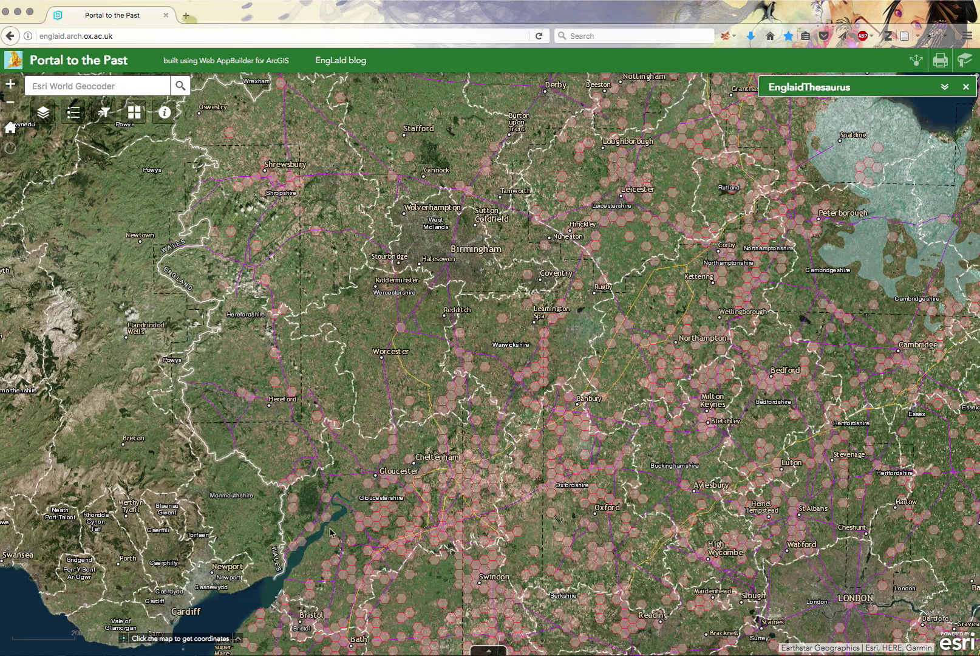
left_click(369, 400)
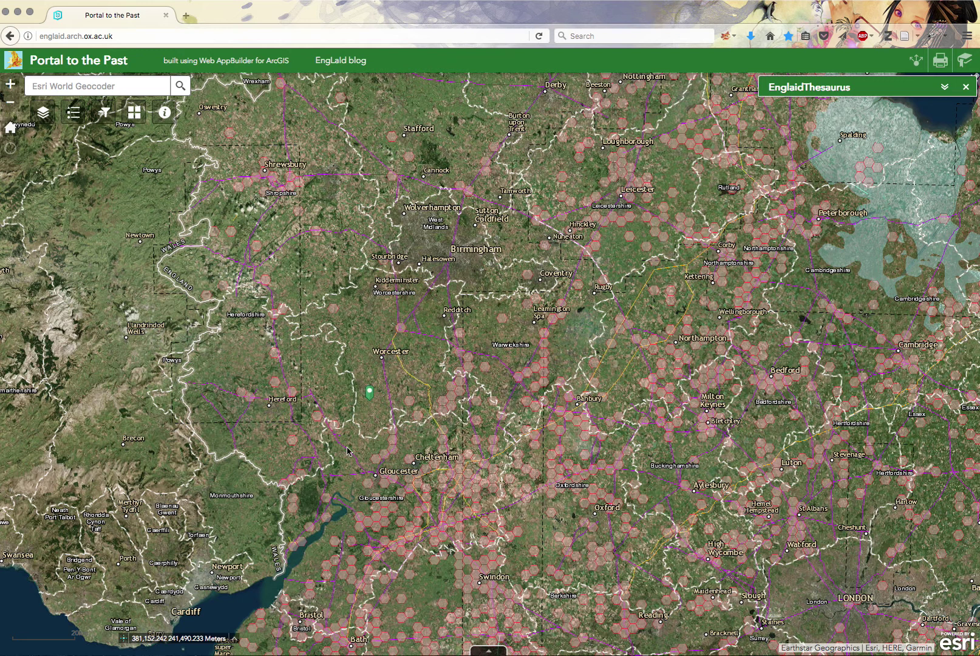
left_click(234, 639)
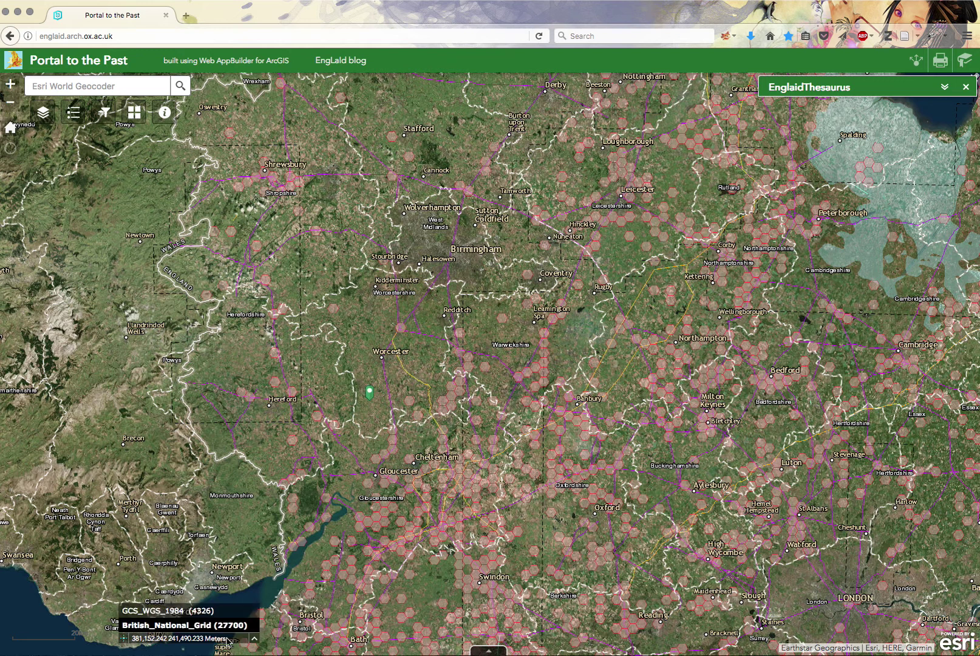
left_click(208, 611)
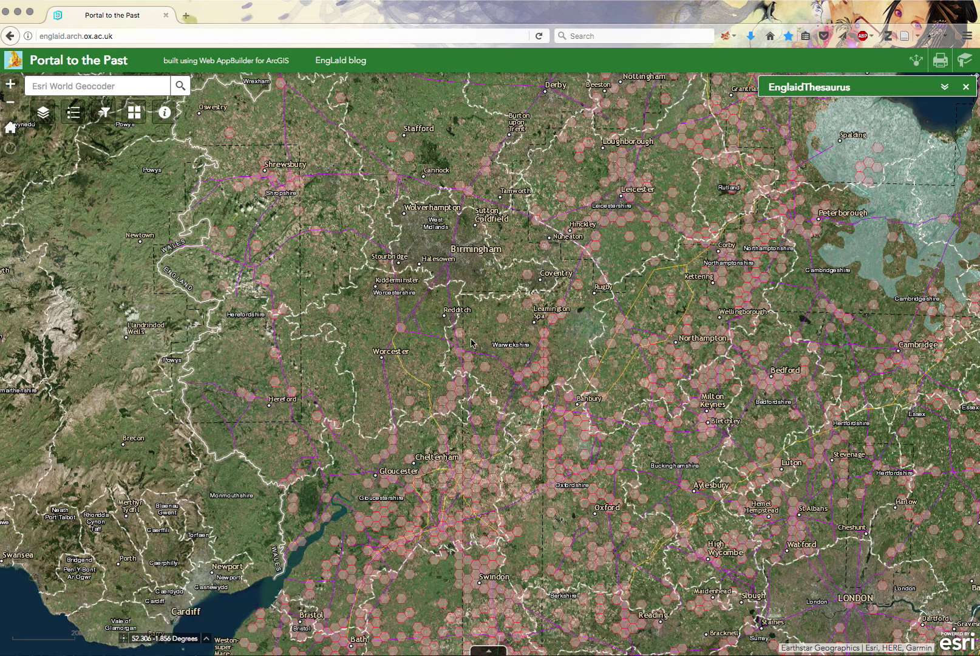
Show the details of the 1km grid square between Bidford on Avon and Welford on Avon.
left_click(10, 88)
left_click(10, 90)
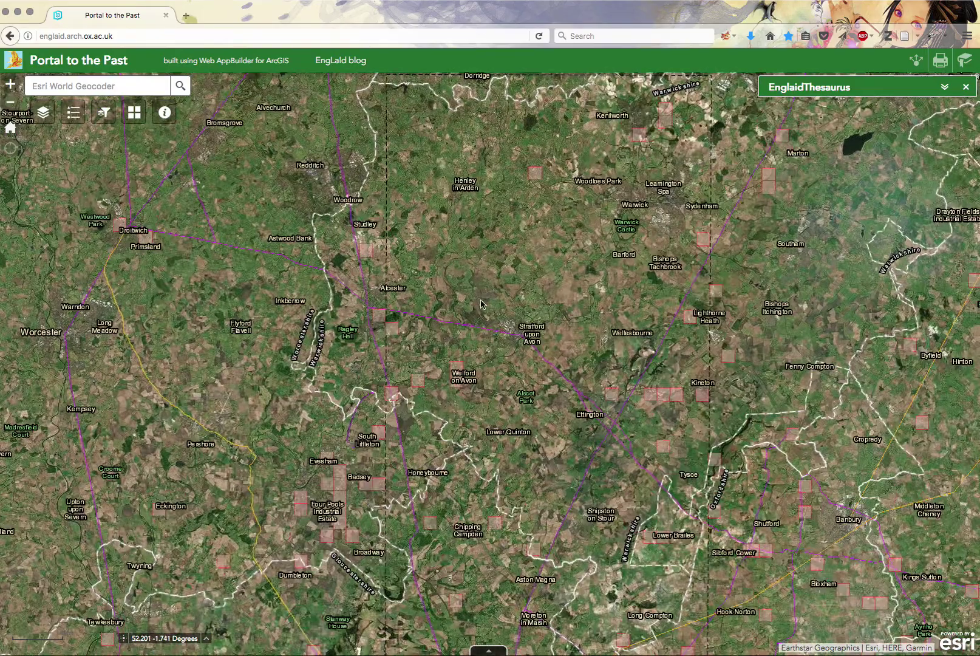
left_click_drag(423, 230, 443, 357)
left_click_drag(478, 424, 522, 255)
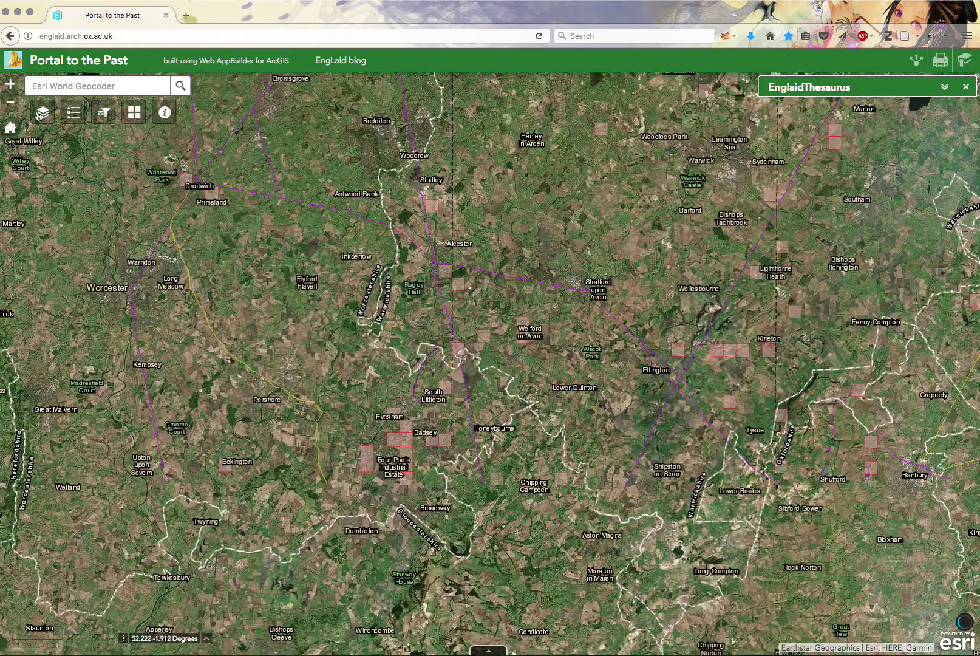
left_click(10, 84)
left_click(10, 83)
left_click(10, 84)
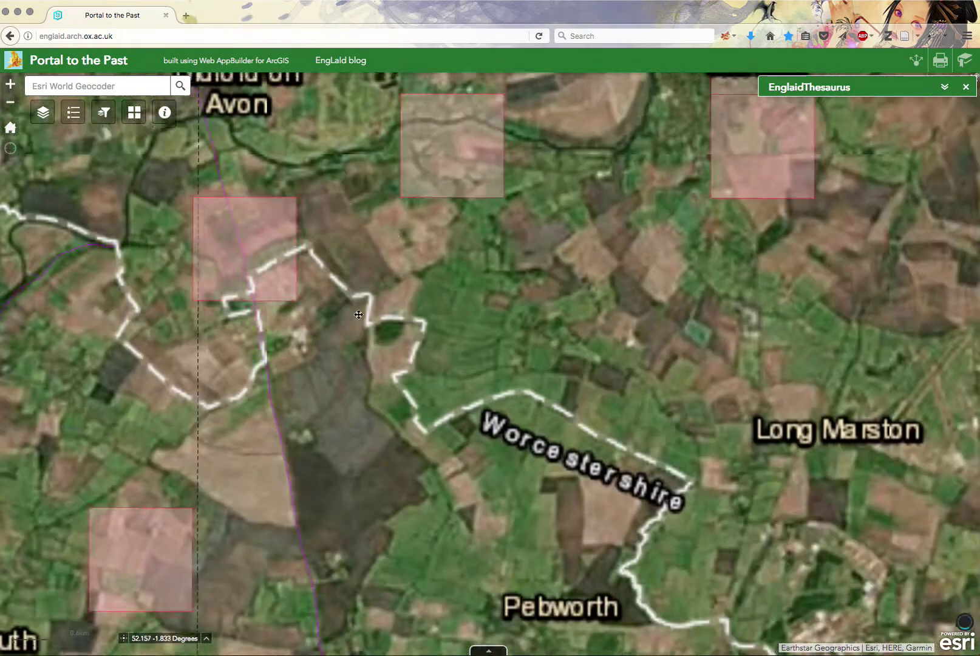
left_click_drag(399, 237, 367, 433)
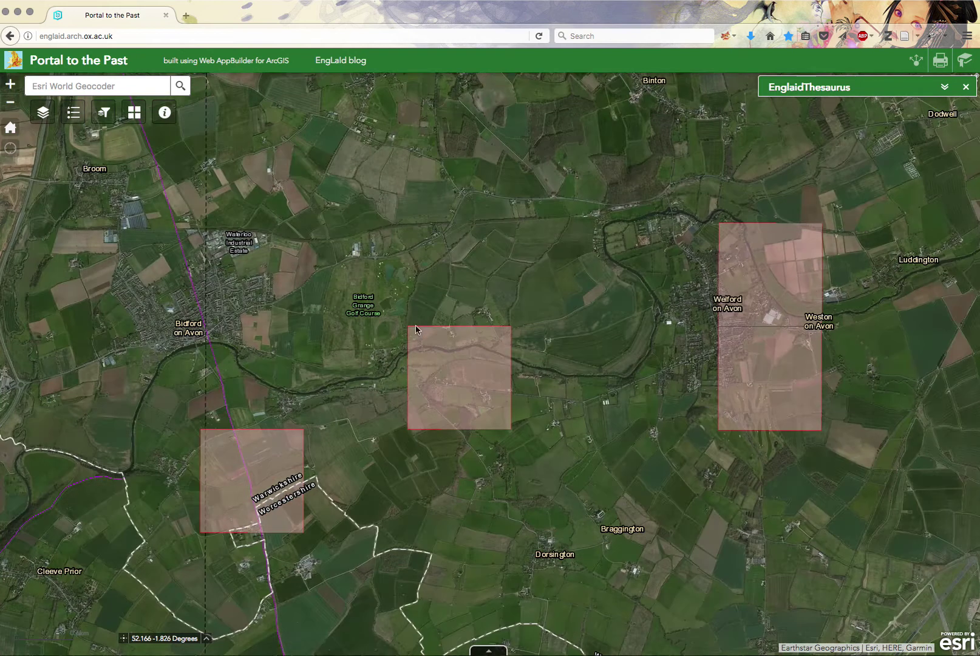
left_click_drag(458, 370, 462, 366)
left_click(462, 369)
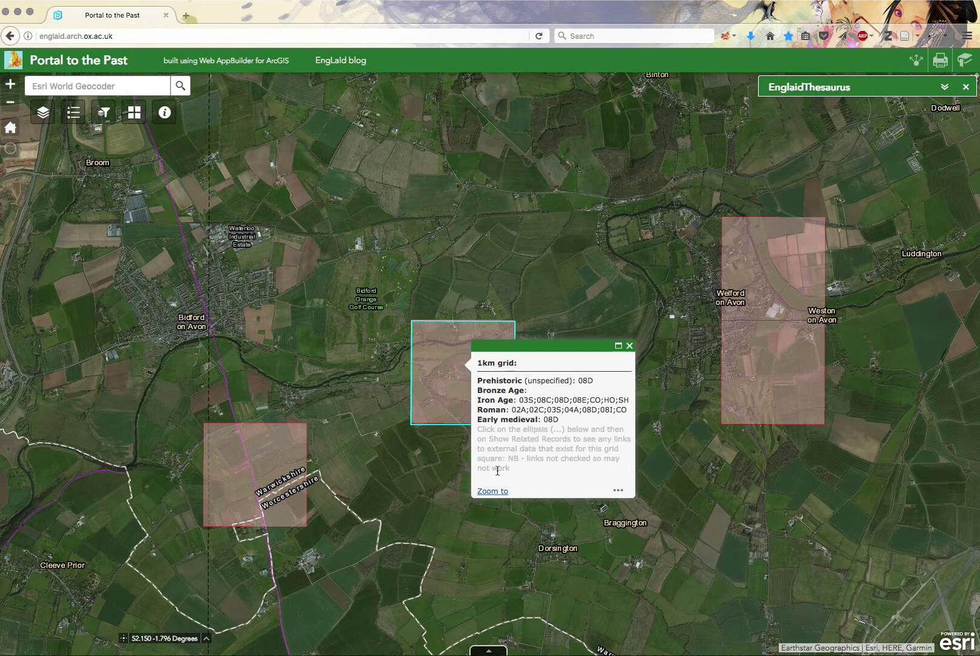
Show the grid square's related records and view the linked finds.org.uk artefact record 456923, closing its page after viewing.
left_click(618, 492)
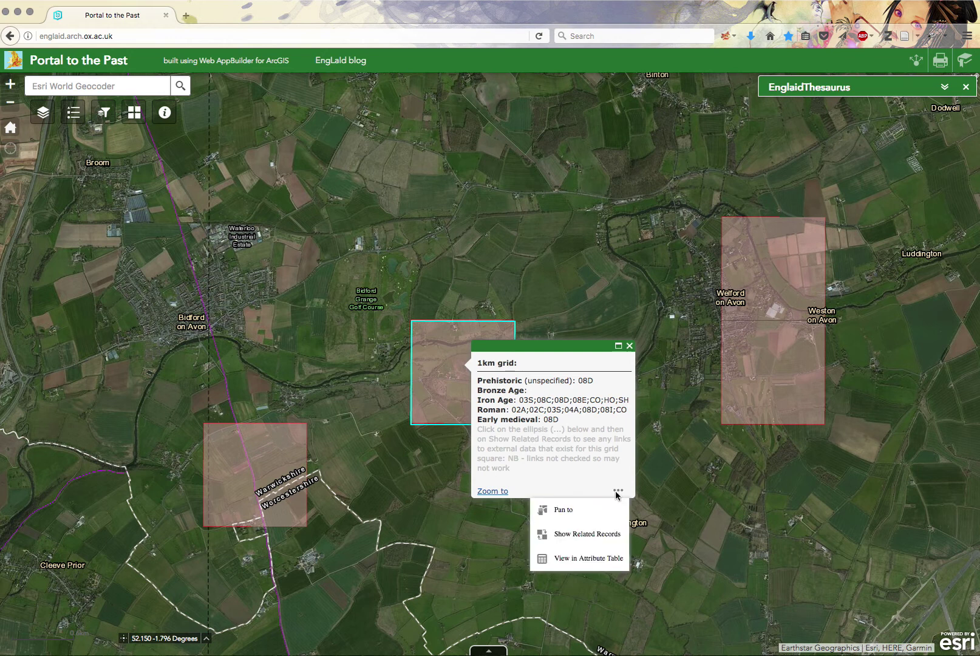
left_click(588, 535)
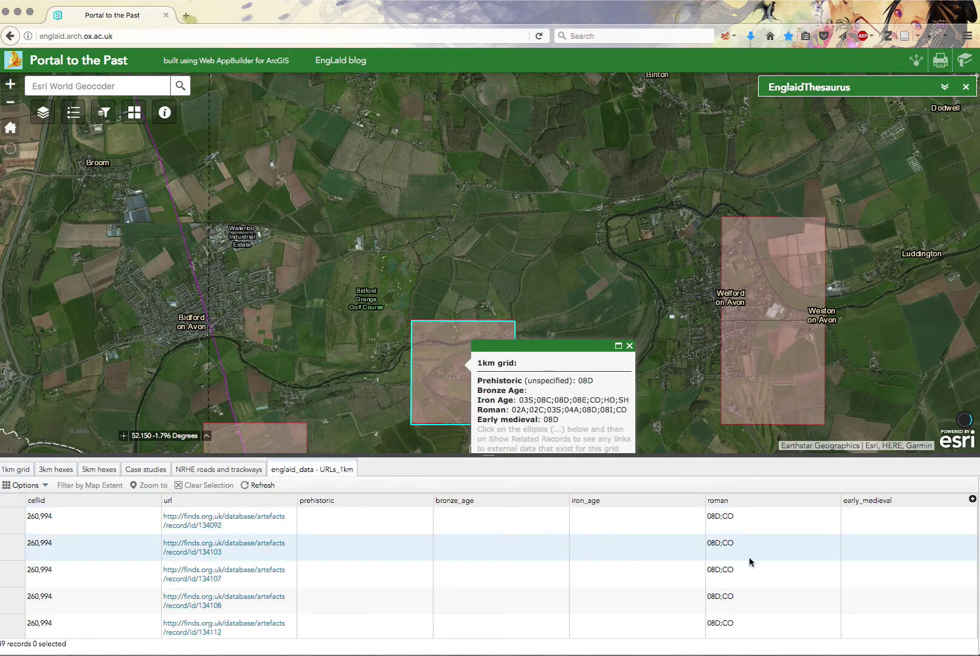
scroll(725, 582, "down", 5)
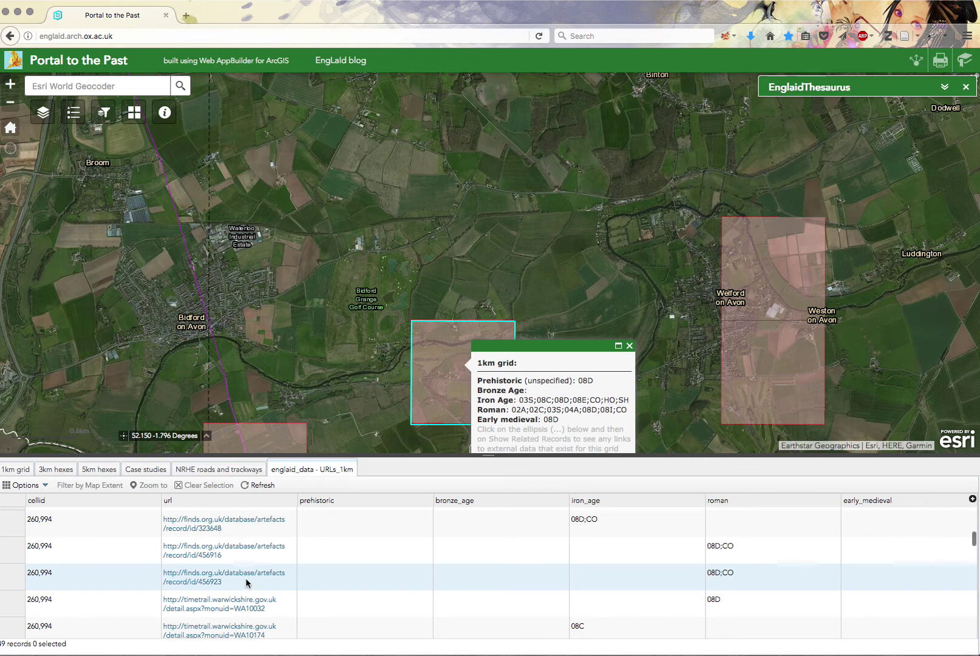
scroll(668, 591, "down", 1)
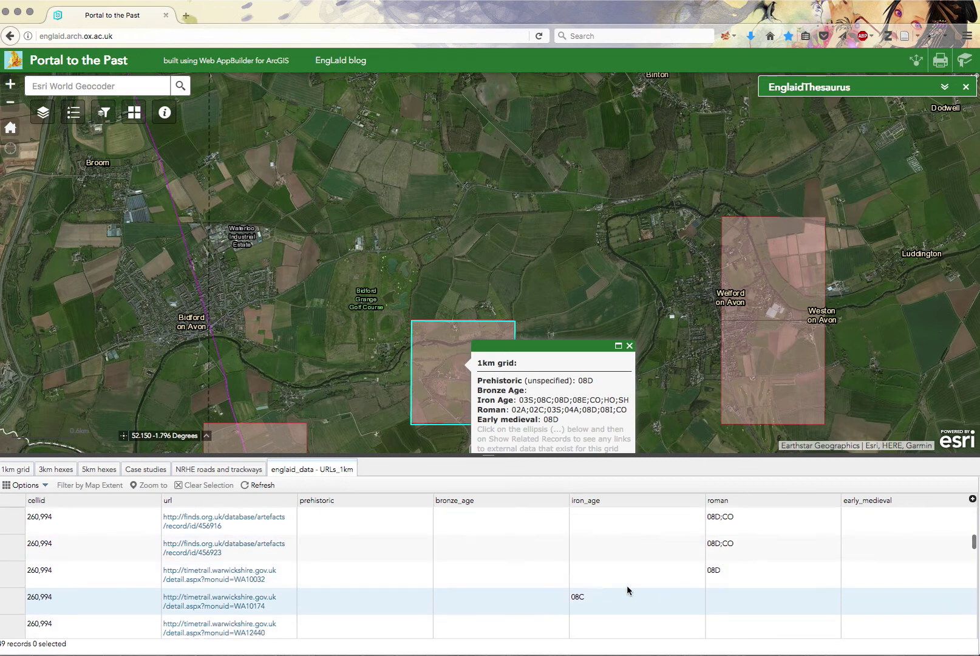
scroll(594, 572, "up", 1)
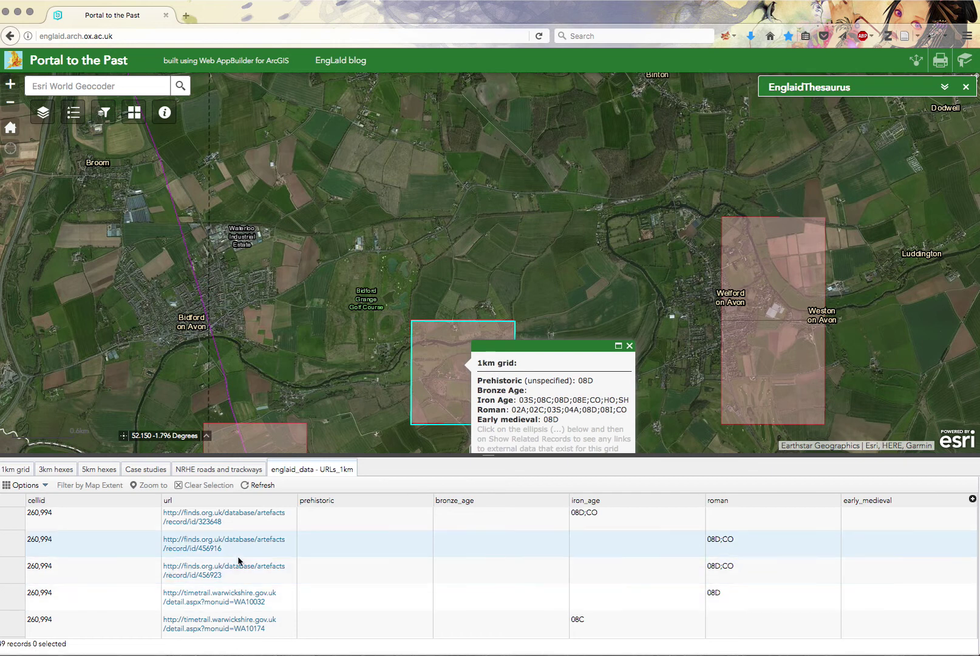
left_click(243, 569)
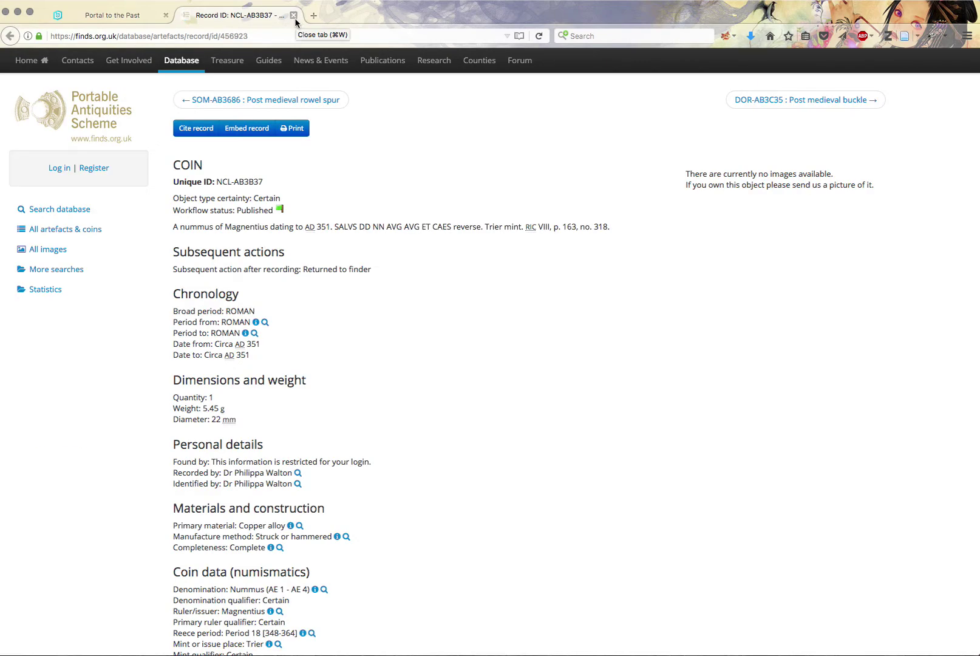
left_click(294, 17)
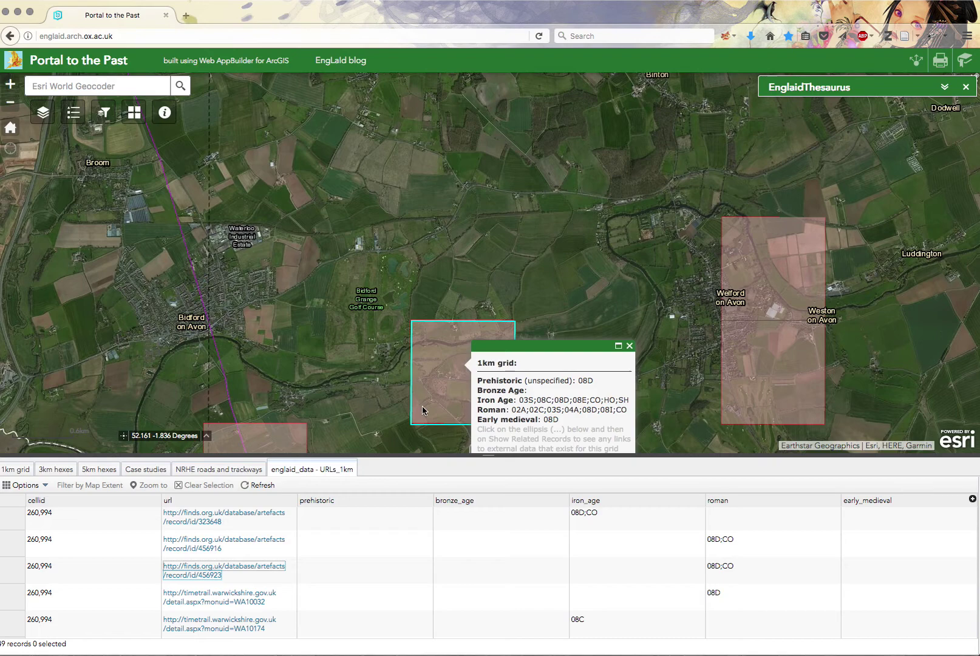
Read the linked Warwickshire Timetrail record WA4708, including its description and sources, and close its page.
scroll(472, 568, "down", 2)
scroll(475, 573, "down", 2)
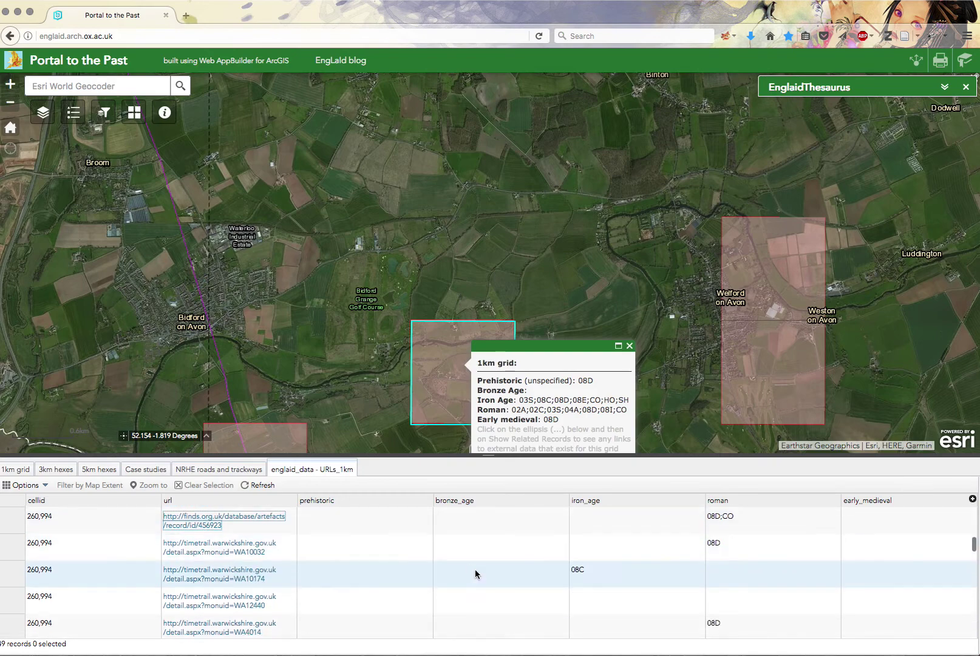
scroll(513, 561, "down", 4)
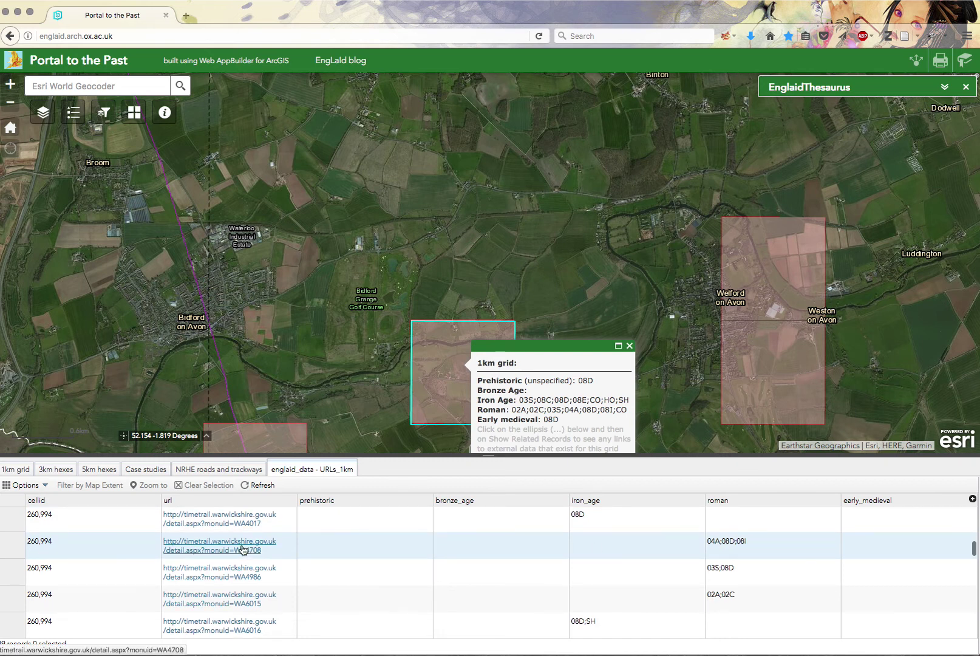
left_click(242, 548)
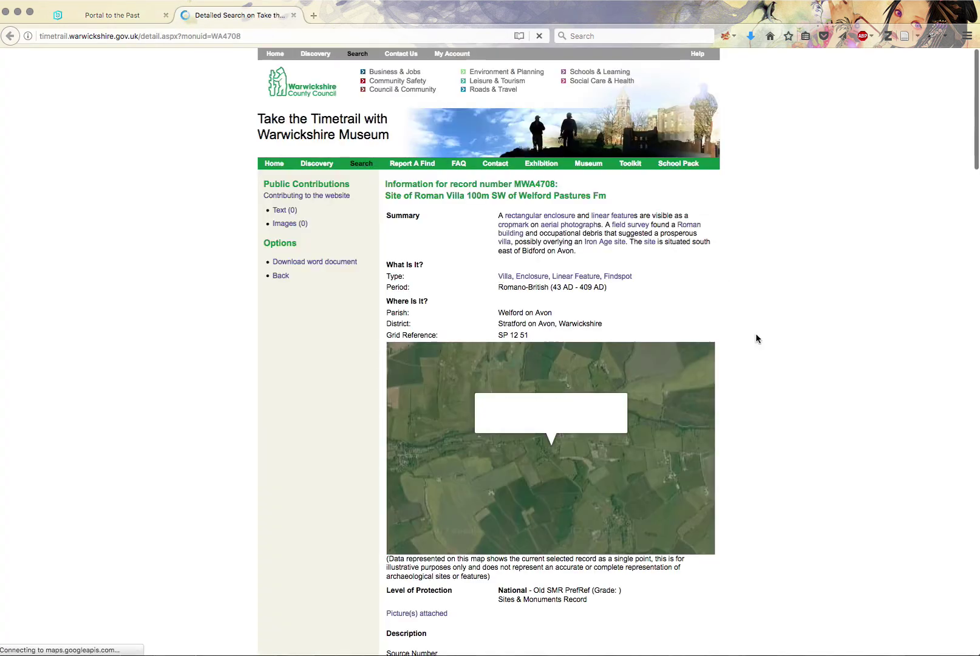
scroll(754, 313, "down", 3)
scroll(753, 315, "down", 8)
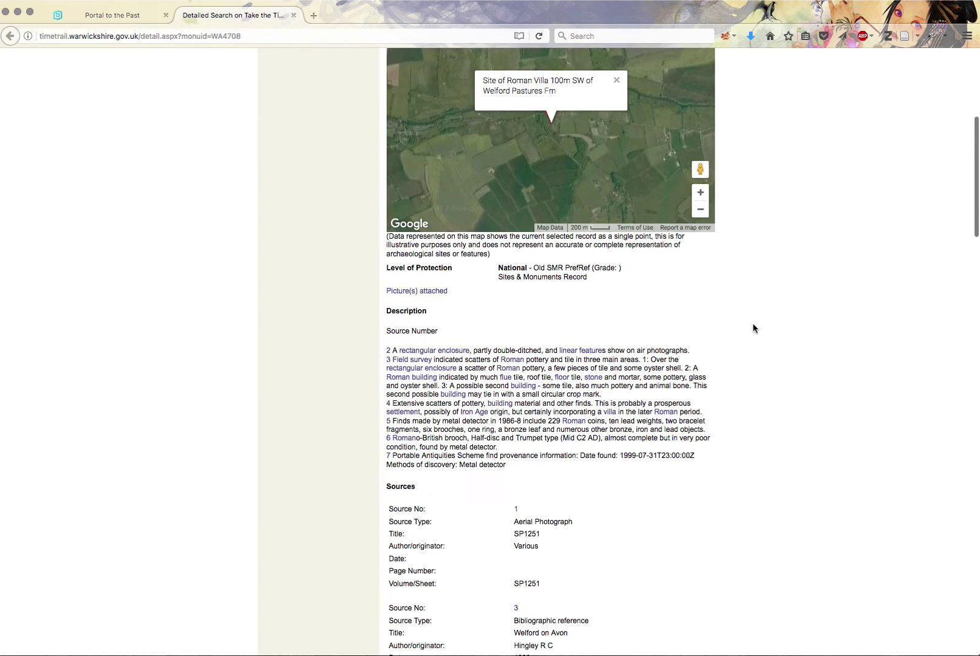
scroll(753, 327, "down", 3)
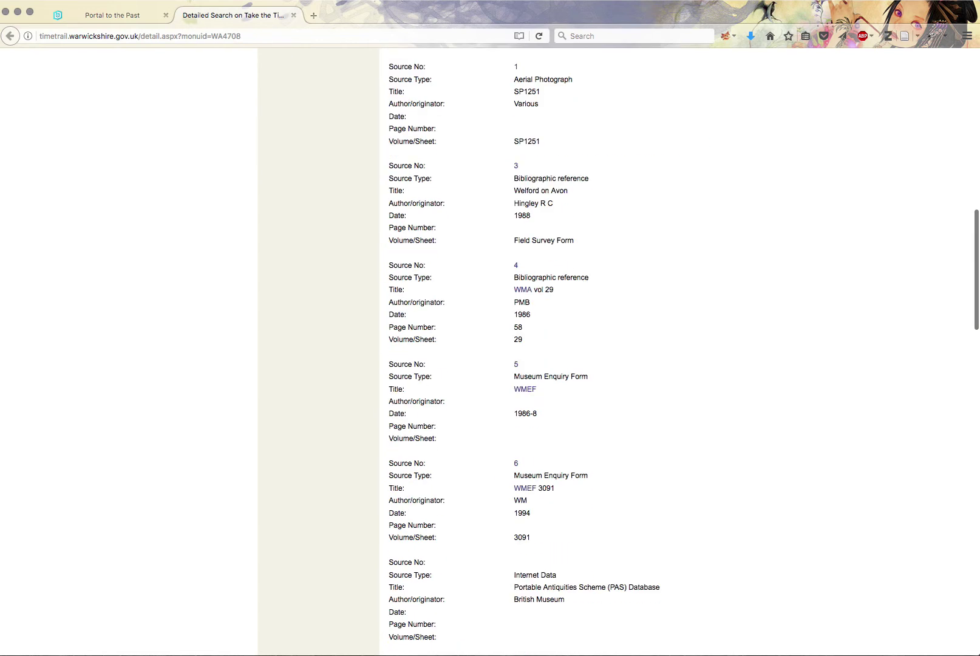
left_click(294, 16)
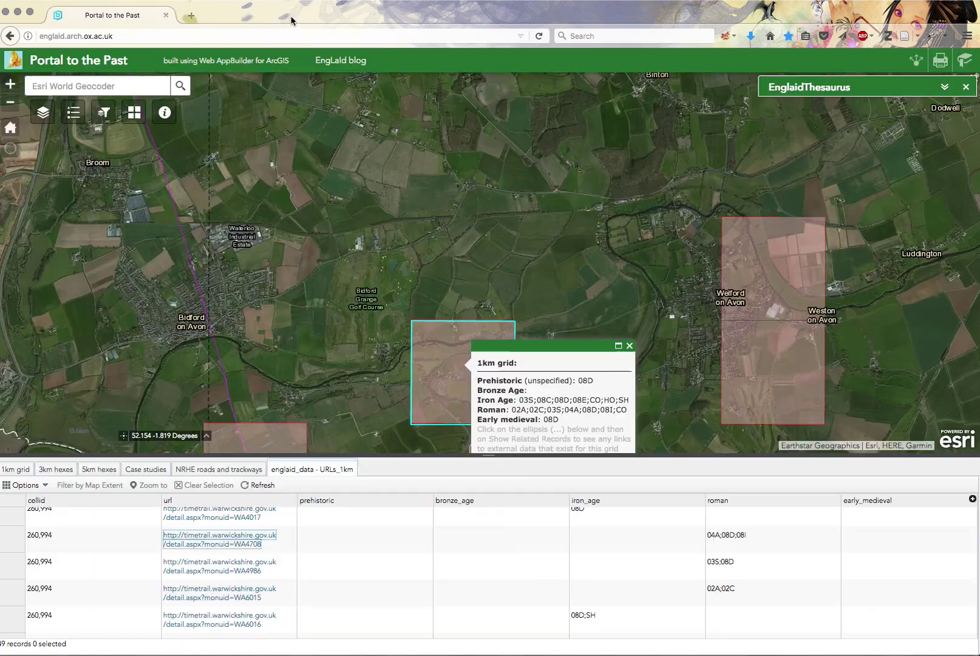
Close the grid square's details and the related records table, and return the map to its default extent.
left_click(629, 346)
left_click(482, 452)
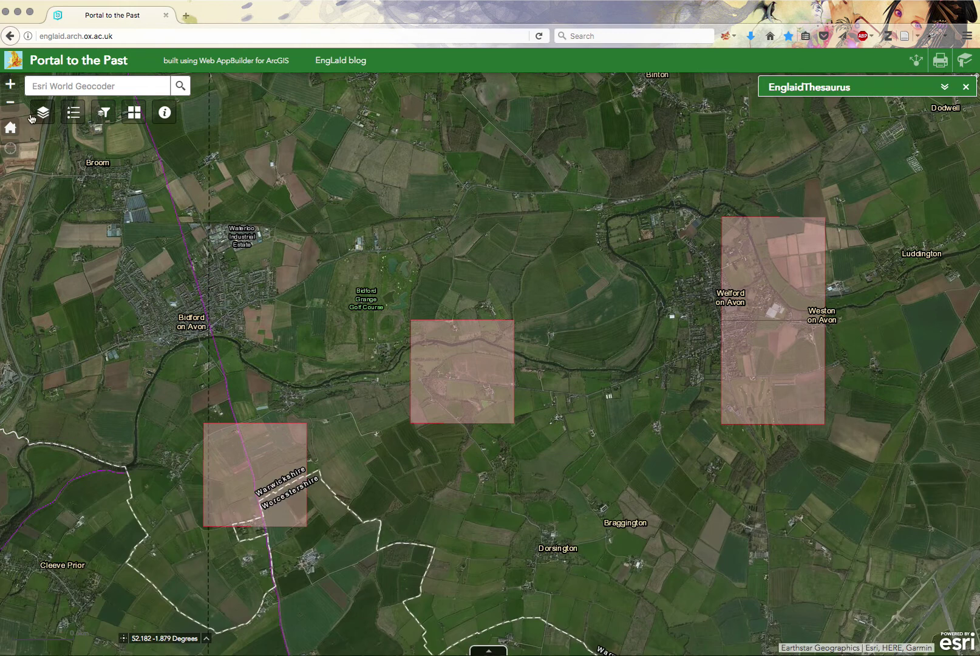
left_click(10, 131)
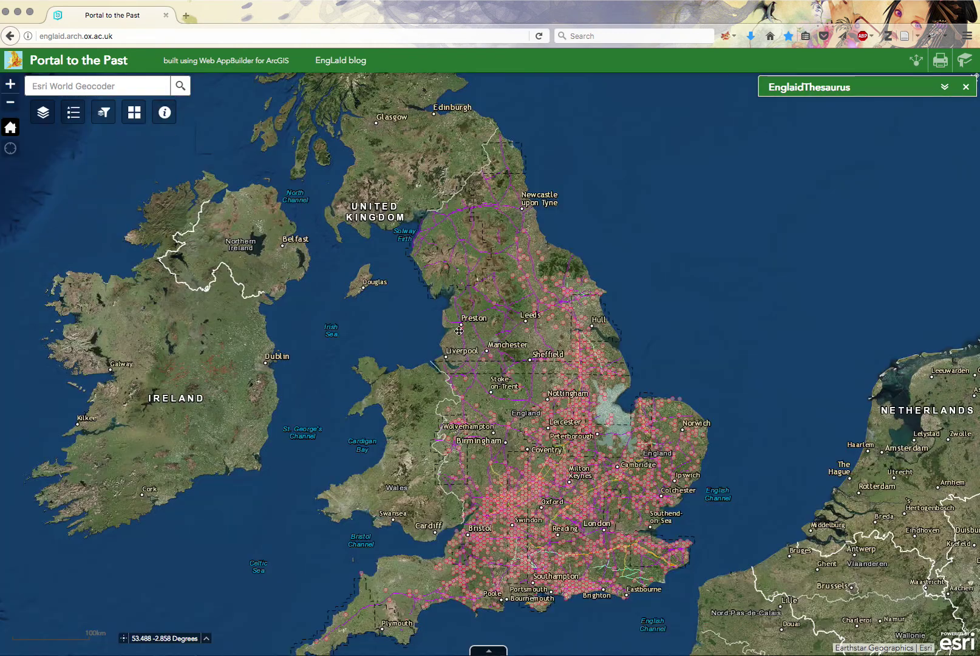
left_click_drag(455, 328, 452, 311)
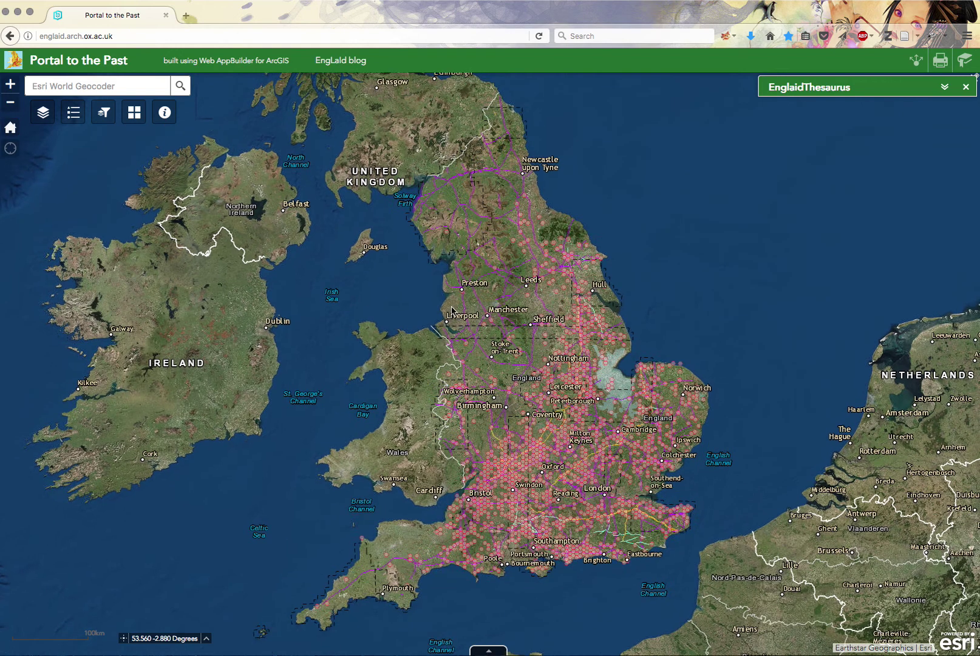